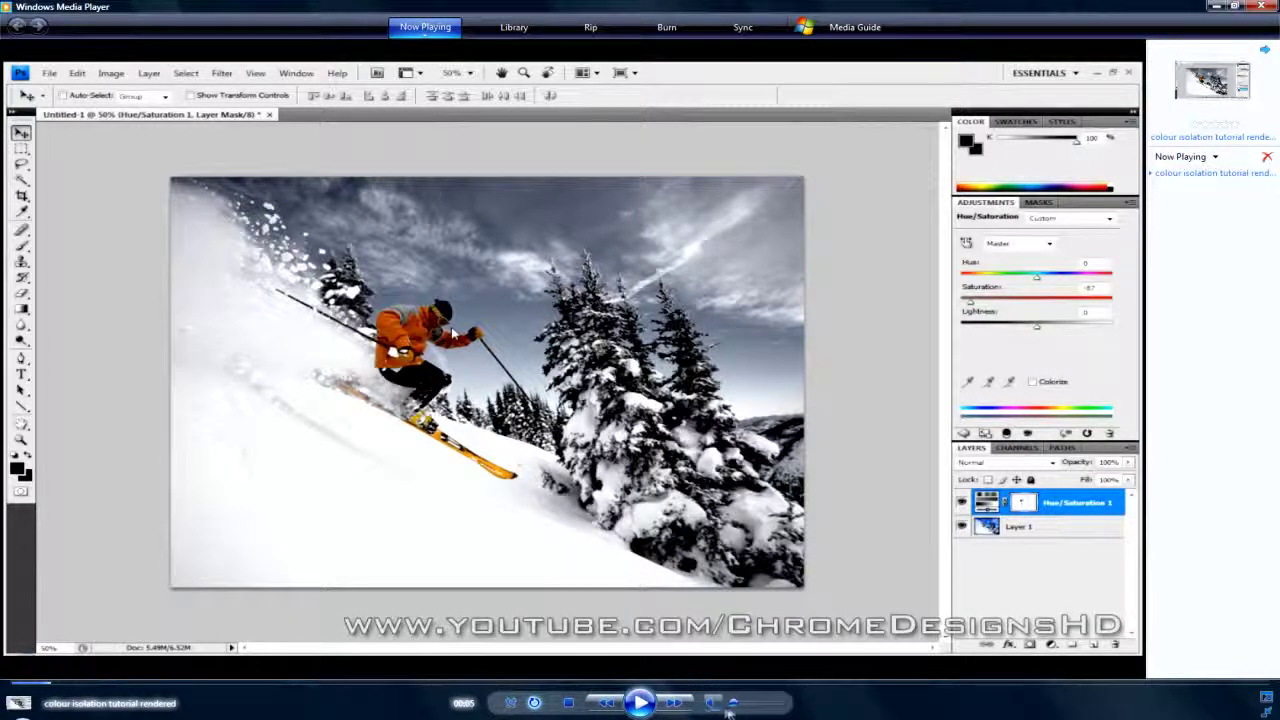
Step: Resume playback of the colour isolation tutorial video in Windows Media Player
left_click(640, 703)
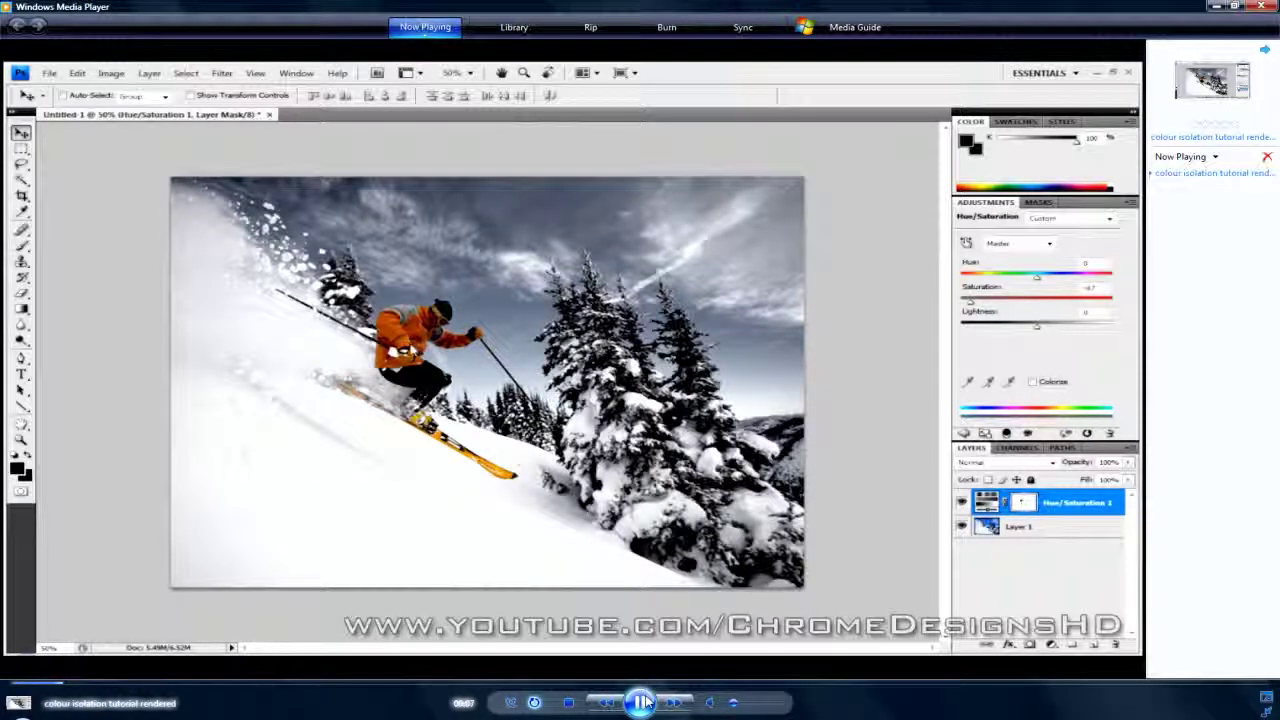
Step: Close Windows Media Player and minimise Vegas Pro and Photoshop to reveal the desktop
left_click(1219, 6)
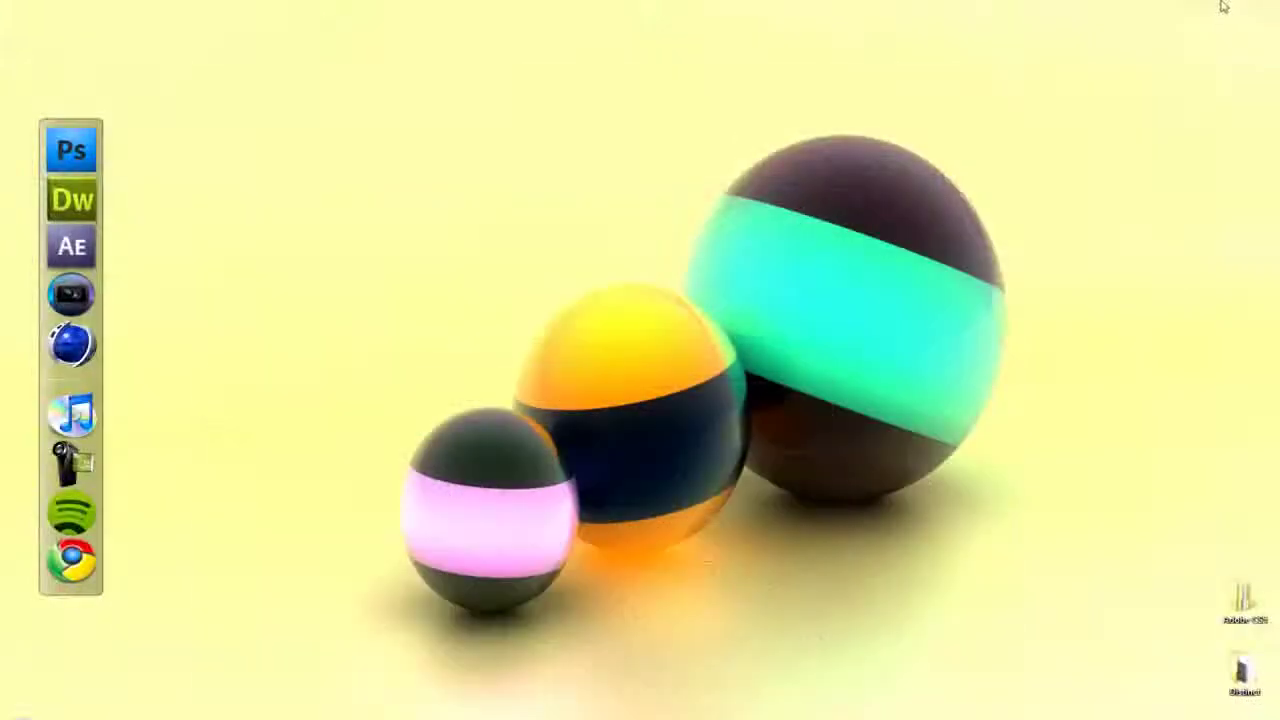
left_click_drag(1279, 1, 1, 79)
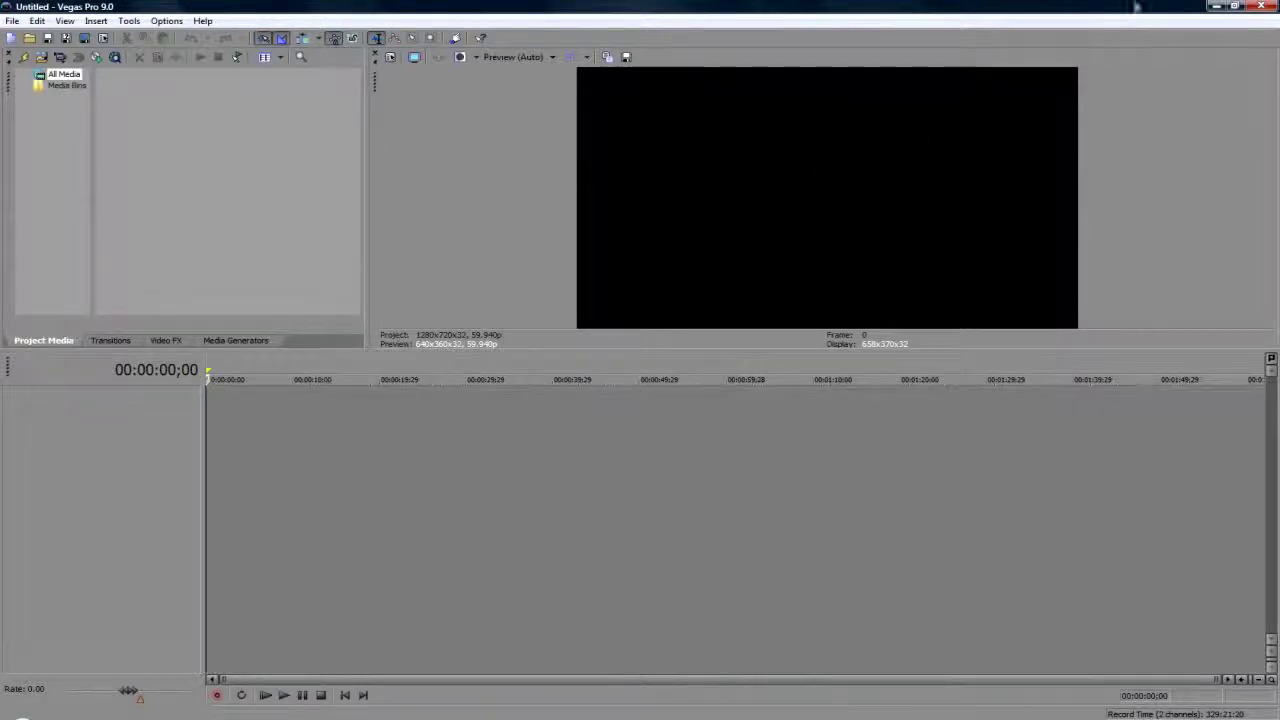
left_click(1216, 7)
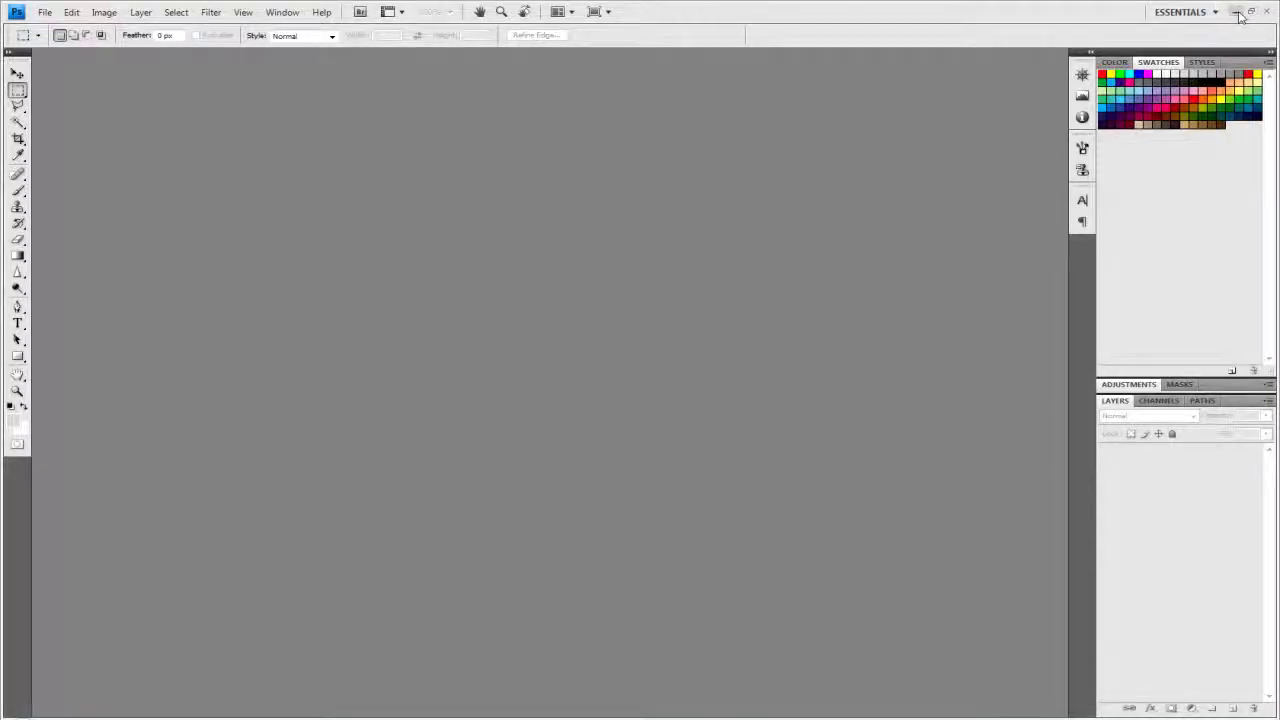
left_click(1236, 11)
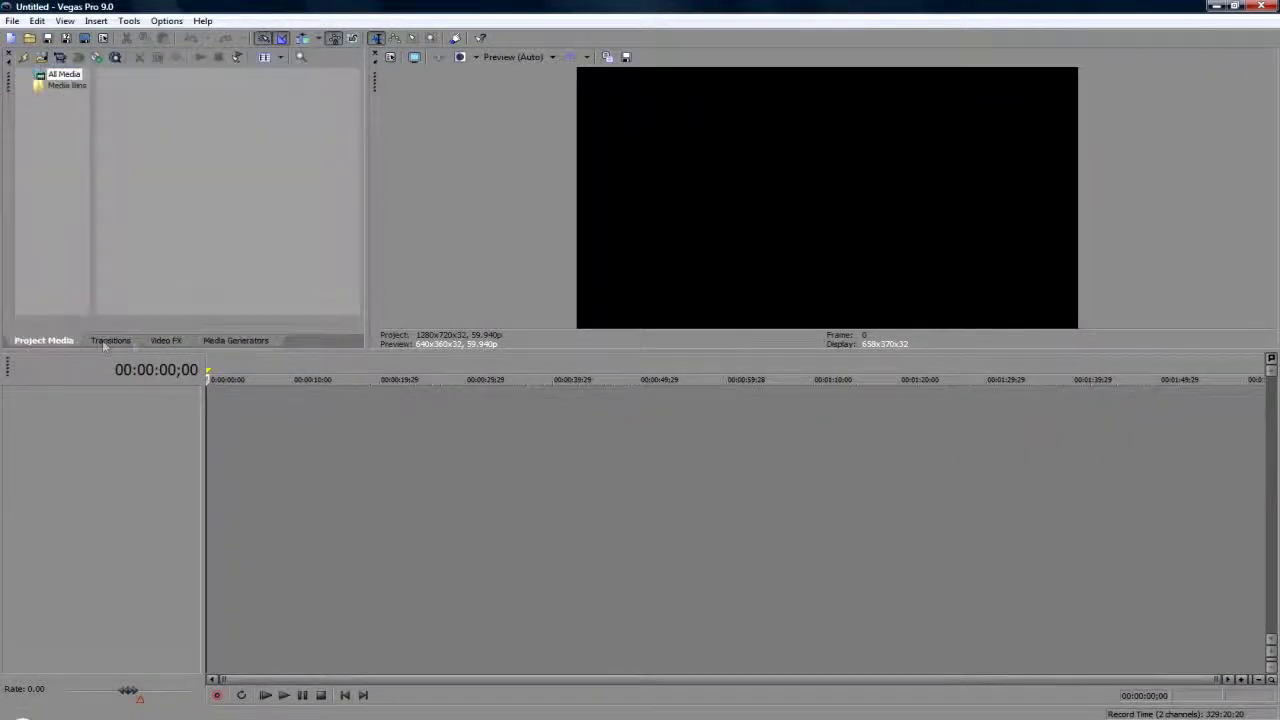
Step: Browse the Video FX list, previewing Color Corrector (Secondary) and the Color Balance presets
left_click(158, 341)
left_click(114, 203)
left_click(70, 180)
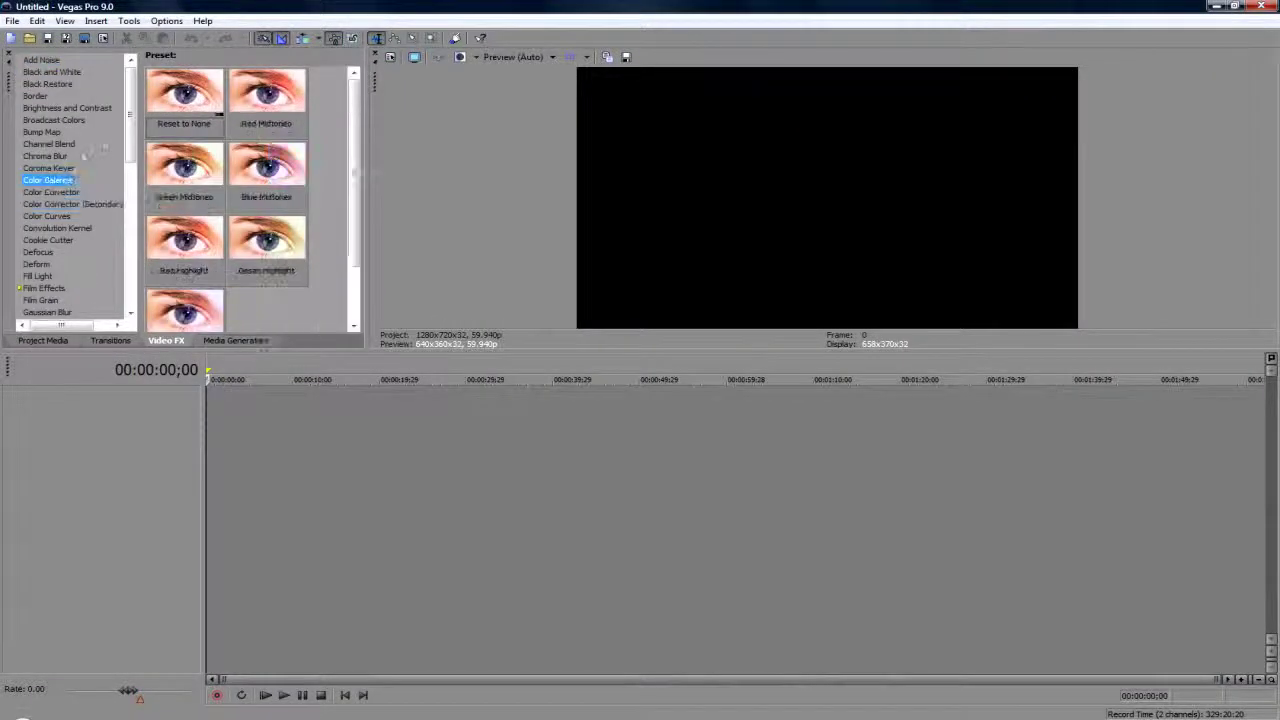
scroll(70, 190, "down", 5)
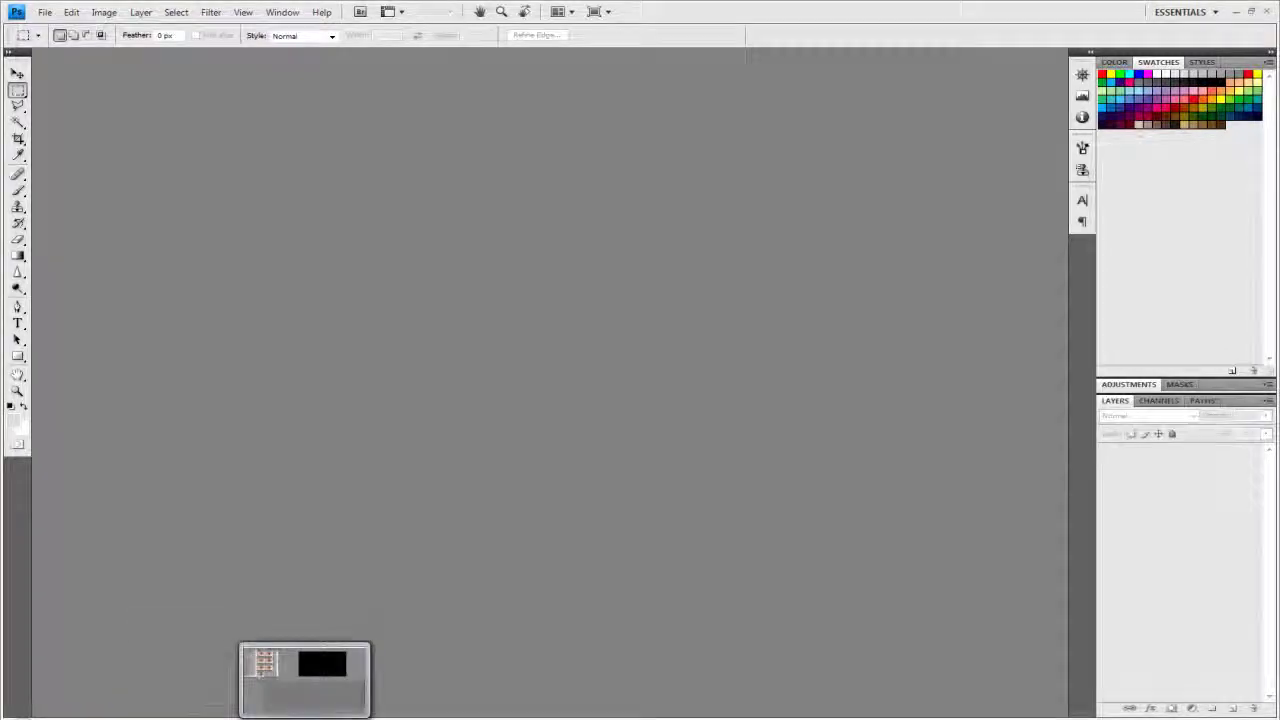
Step: Bring Vegas Pro back to the front and look through its Edit menu
left_click(299, 680)
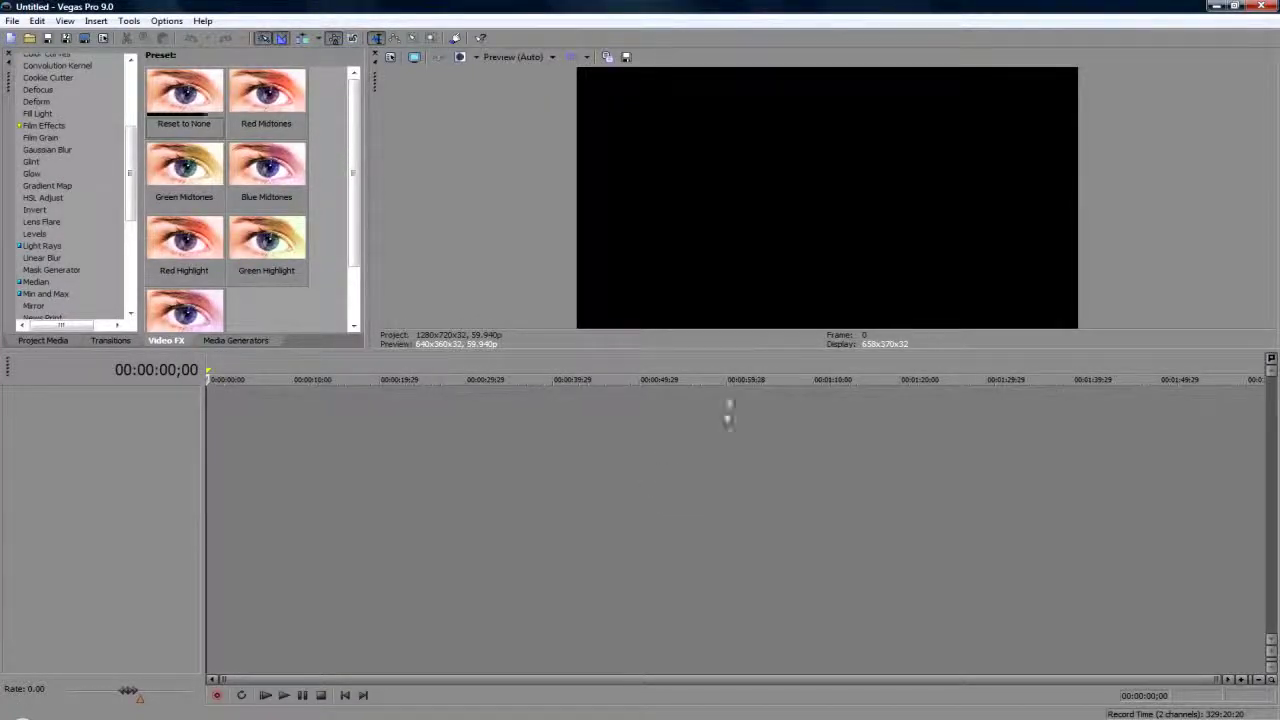
left_click(36, 20)
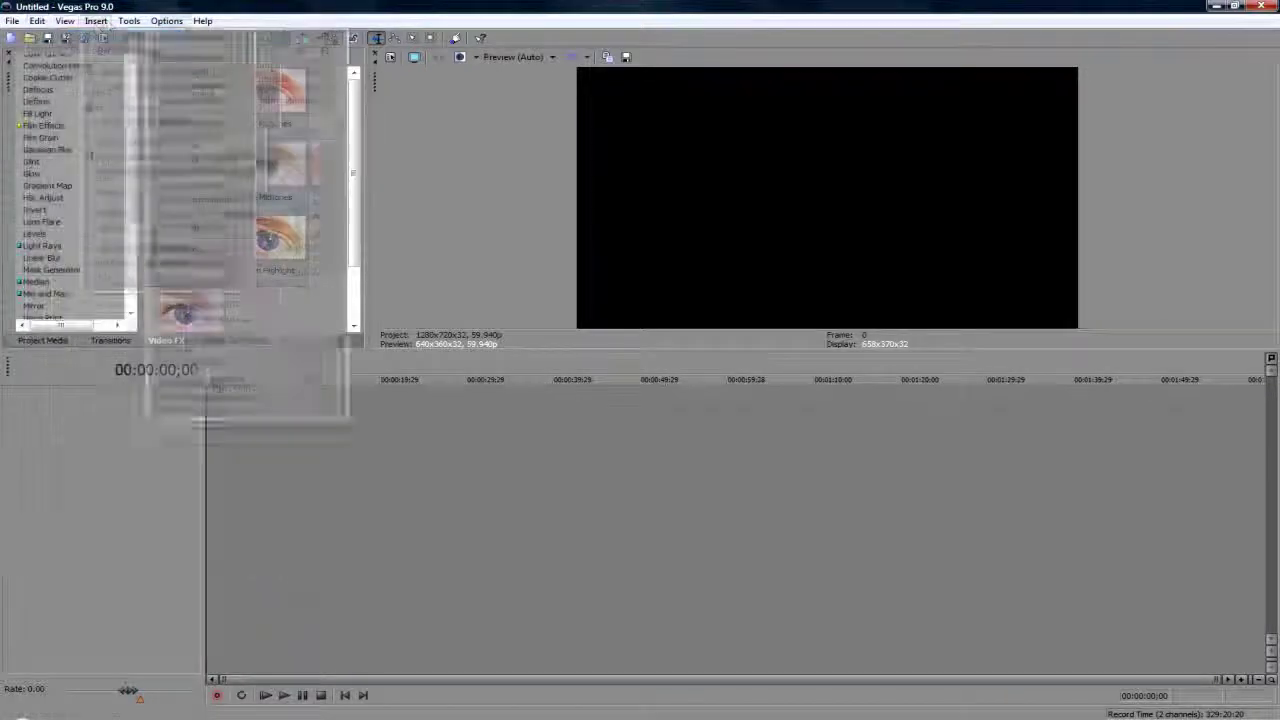
mouse_move(202, 20)
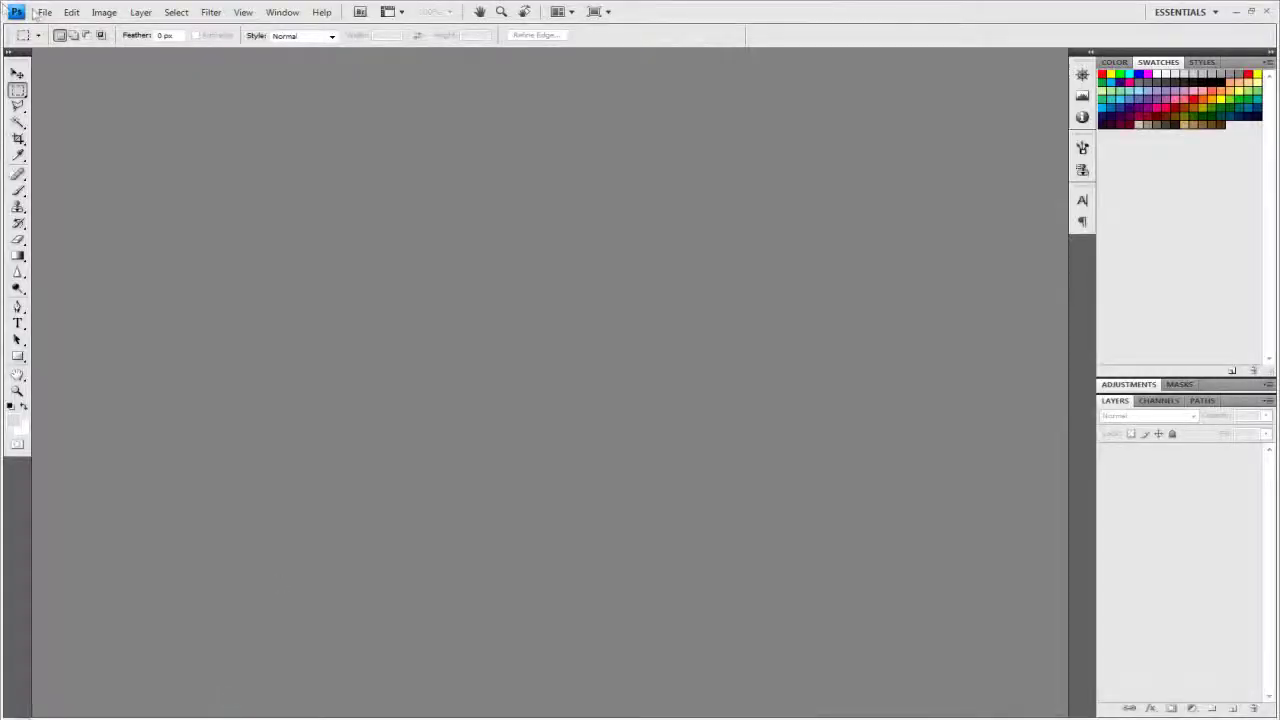
Step: Create a new 1280 × 720 pixel document with Transparent background contents
left_click(36, 12)
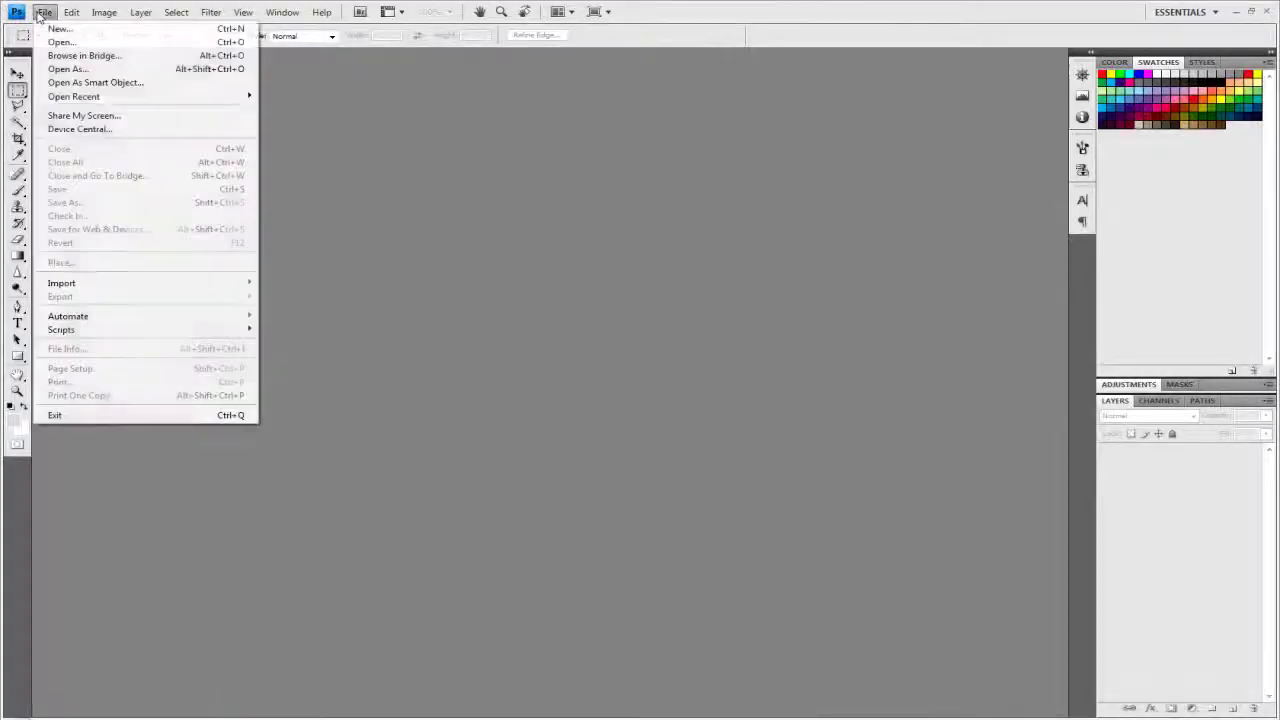
left_click(46, 29)
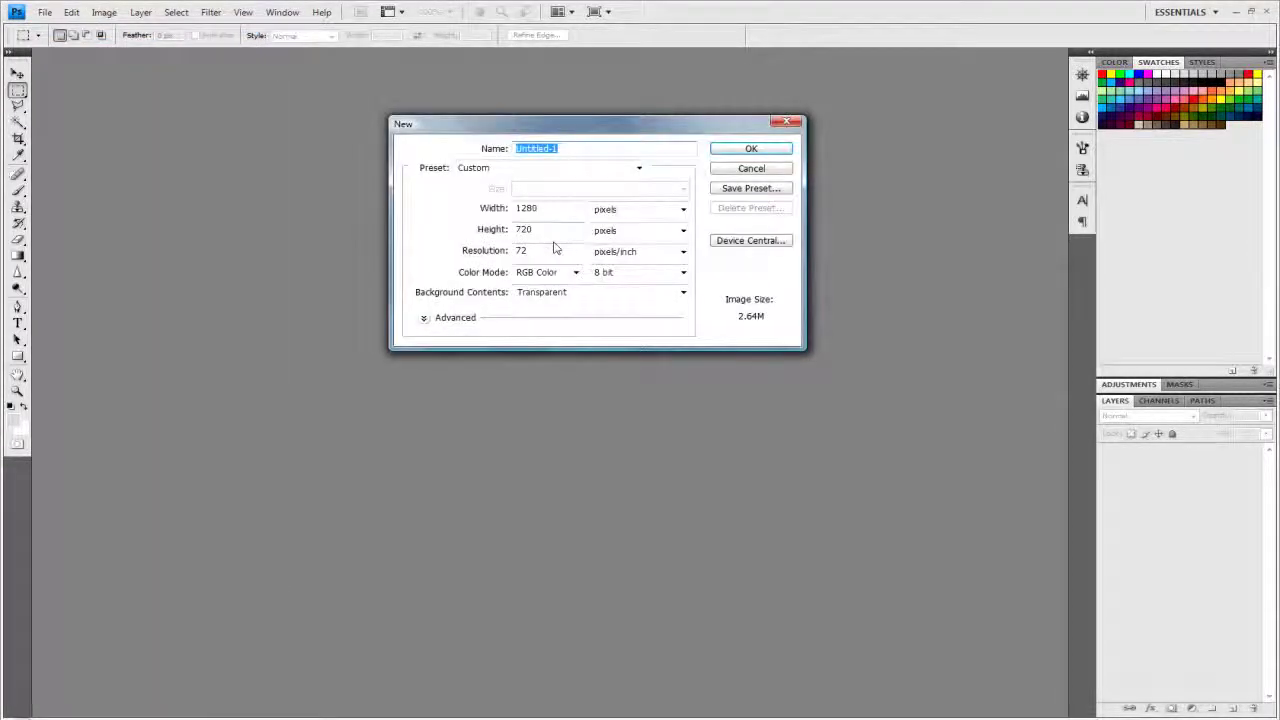
double_click(530, 209)
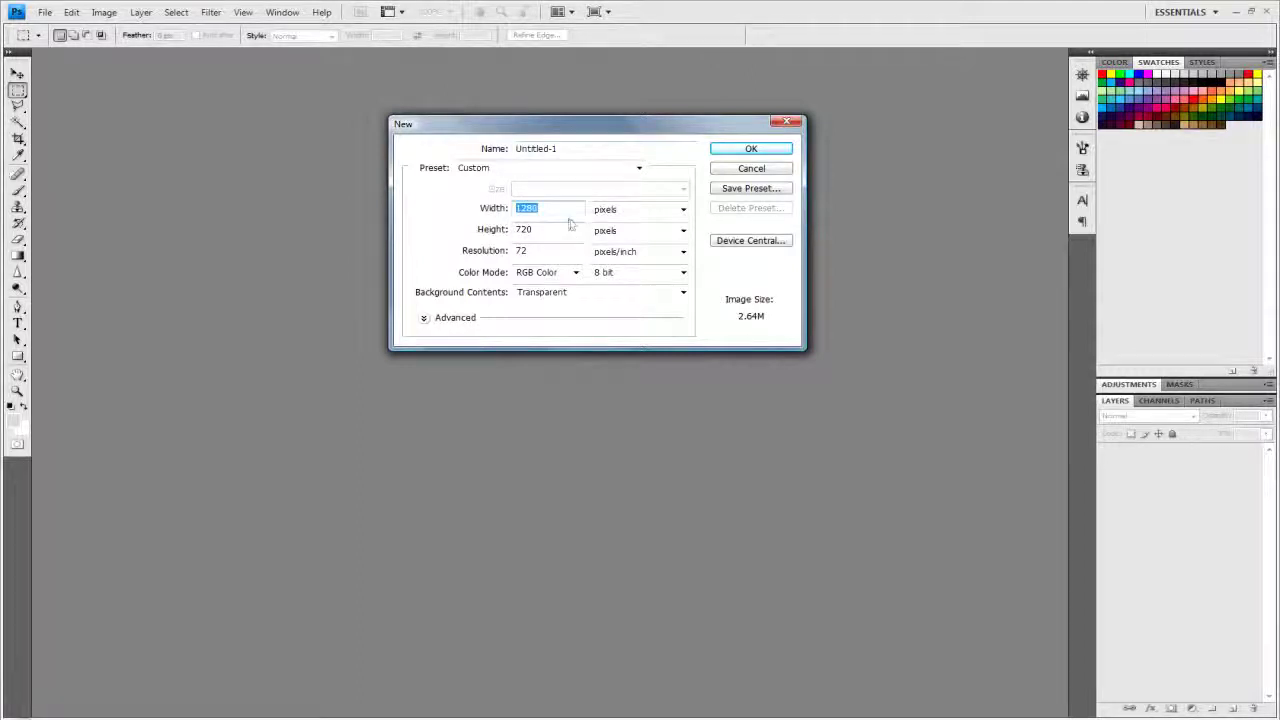
double_click(522, 230)
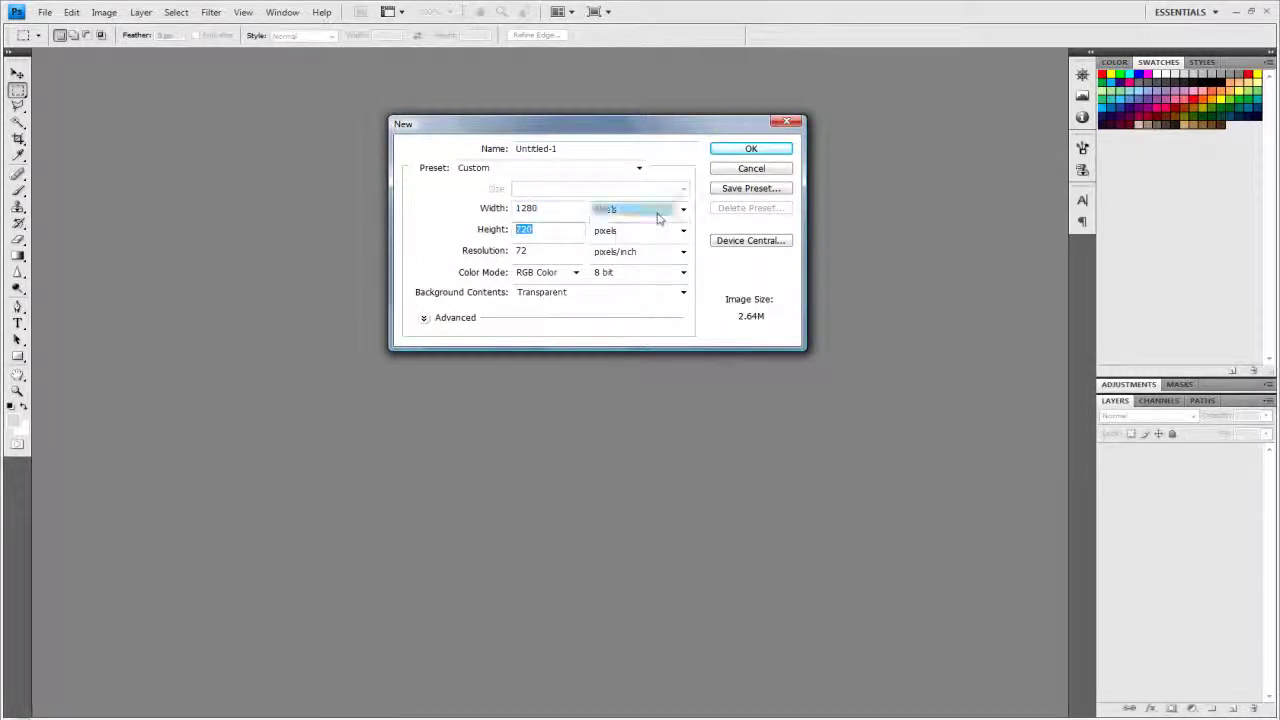
left_click(657, 214)
left_click(659, 216)
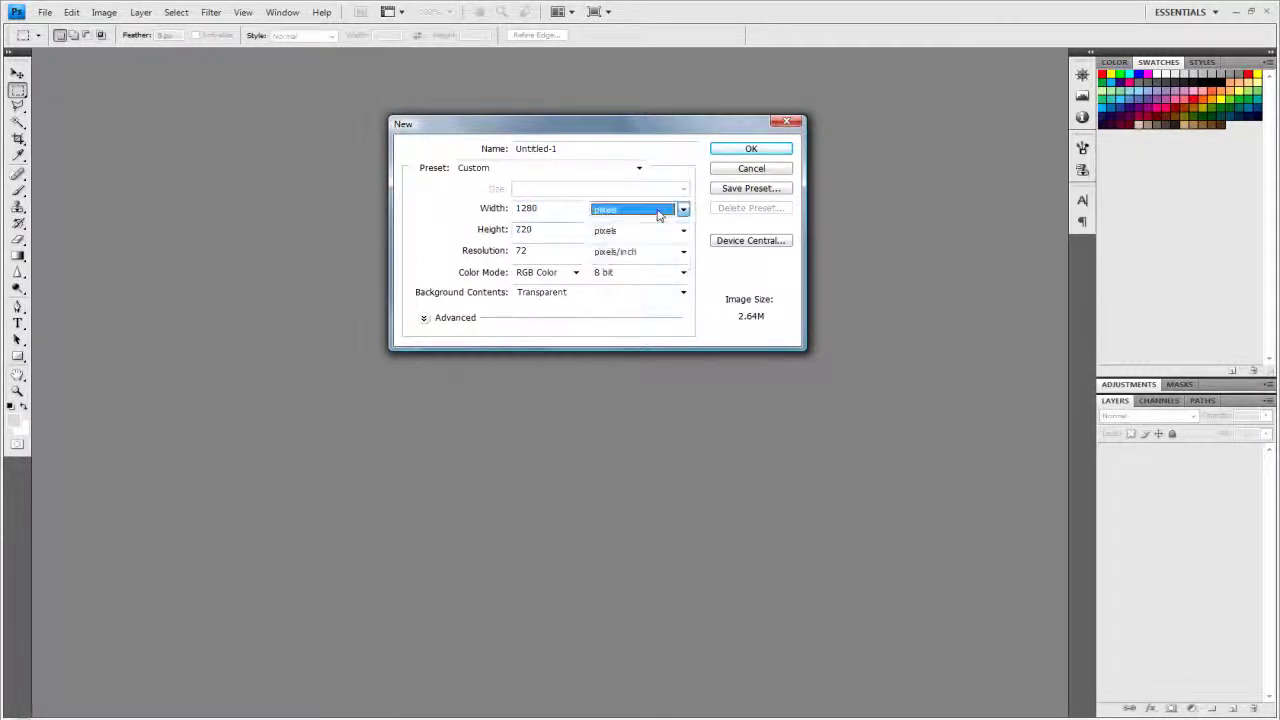
left_click(570, 295)
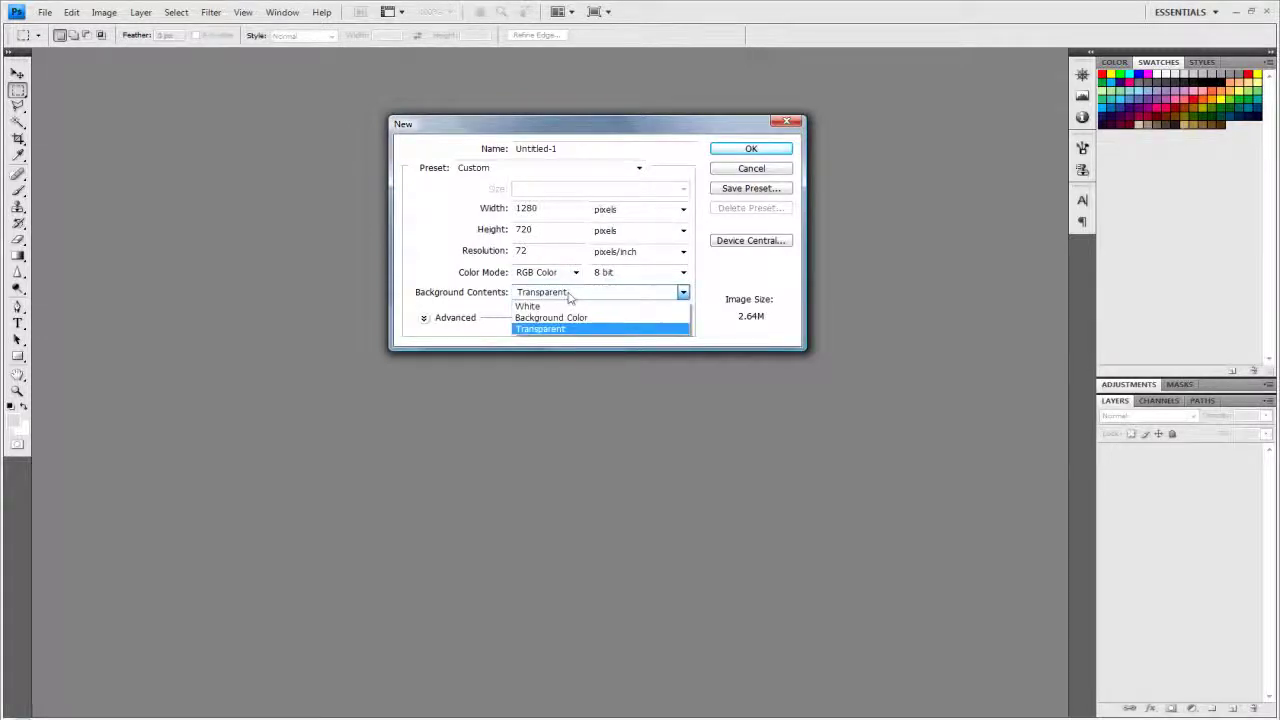
left_click(568, 293)
left_click(724, 156)
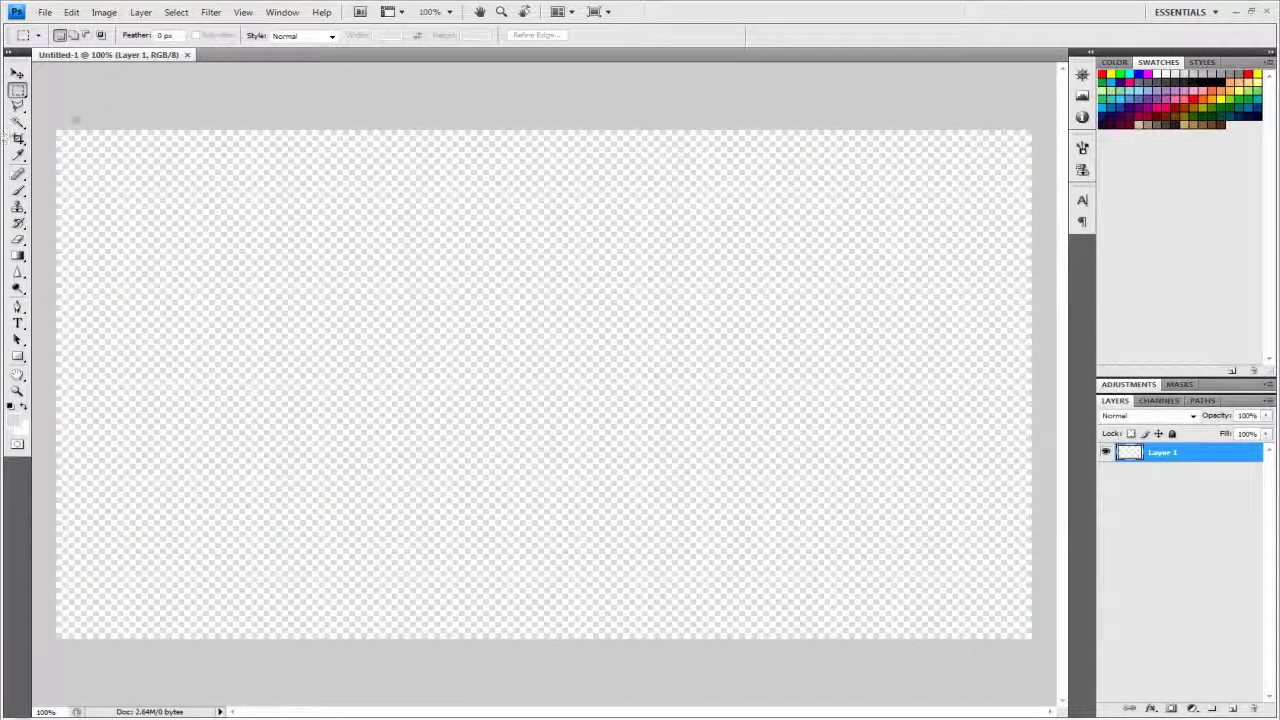
Step: Type 'chromedesignshd' on the canvas and drag it lower toward the bottom right
left_click(18, 74)
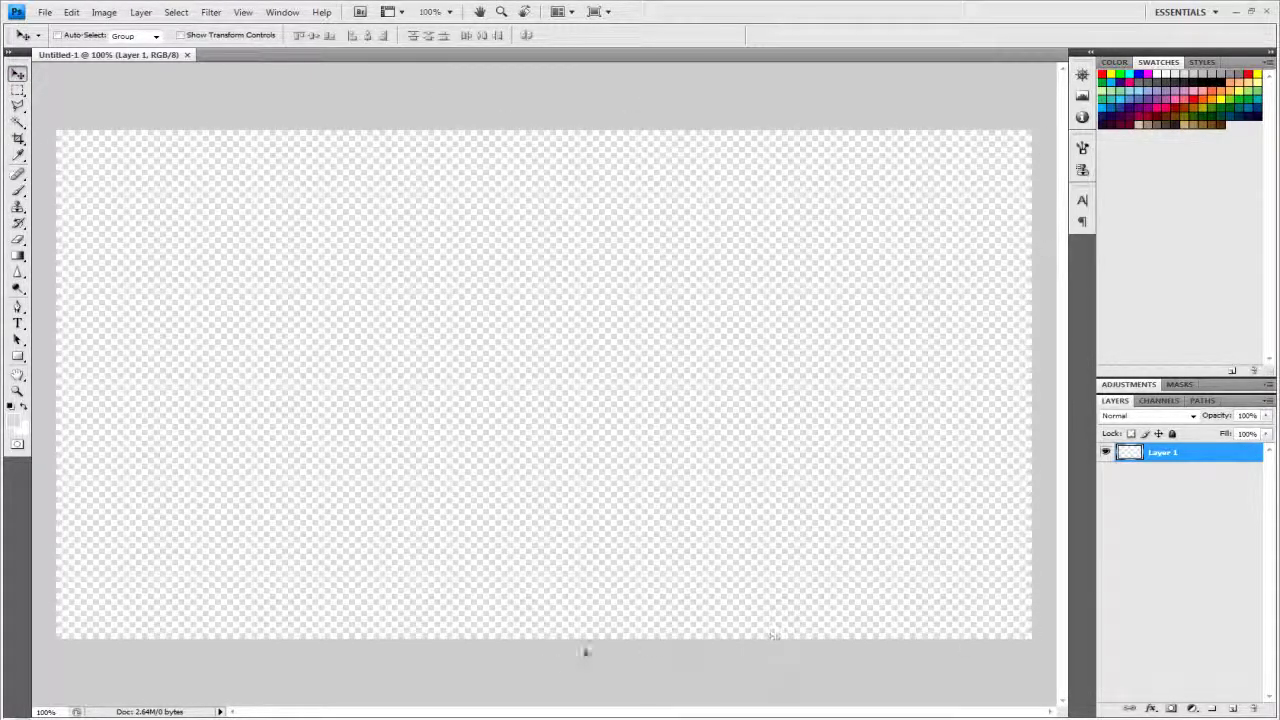
left_click(18, 323)
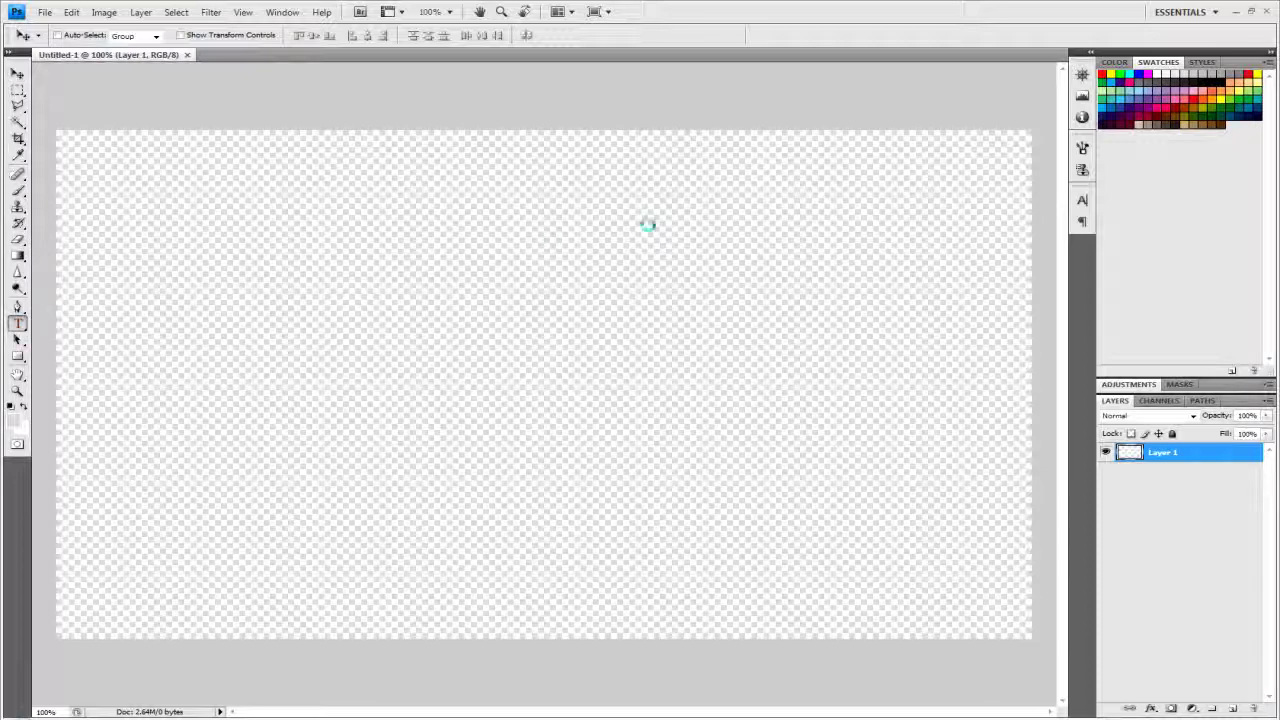
left_click(329, 460)
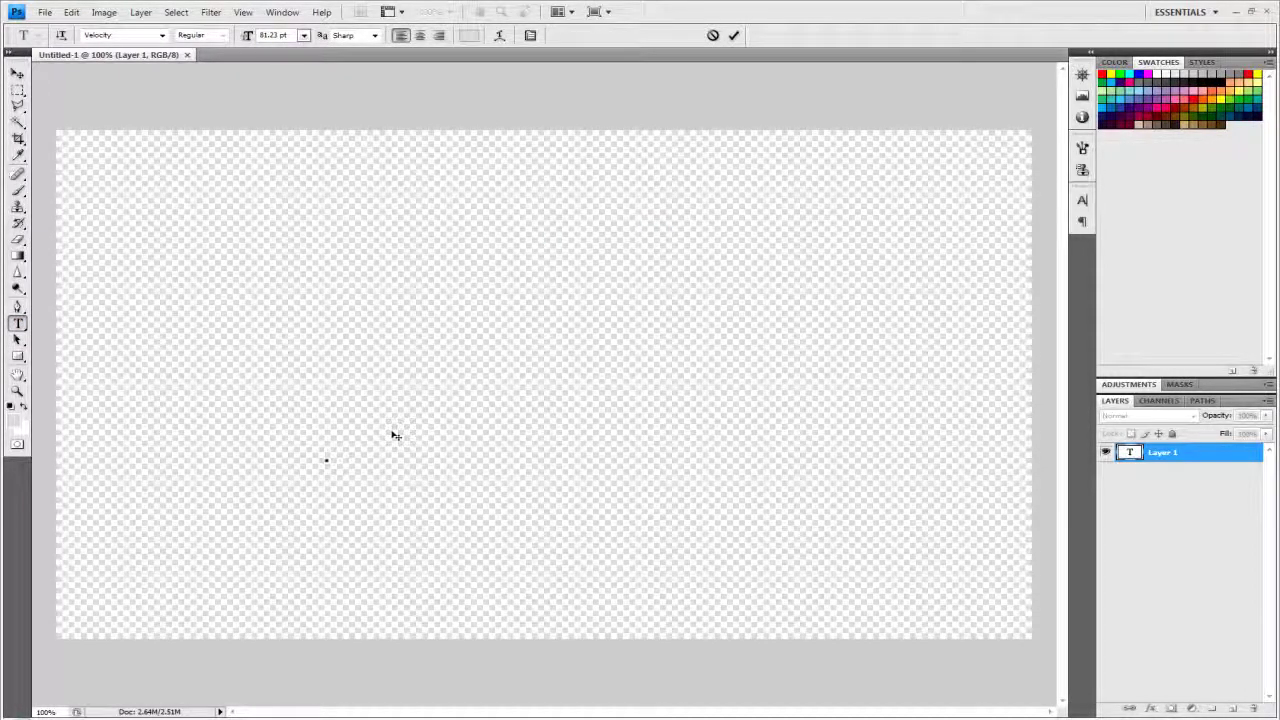
type("chr")
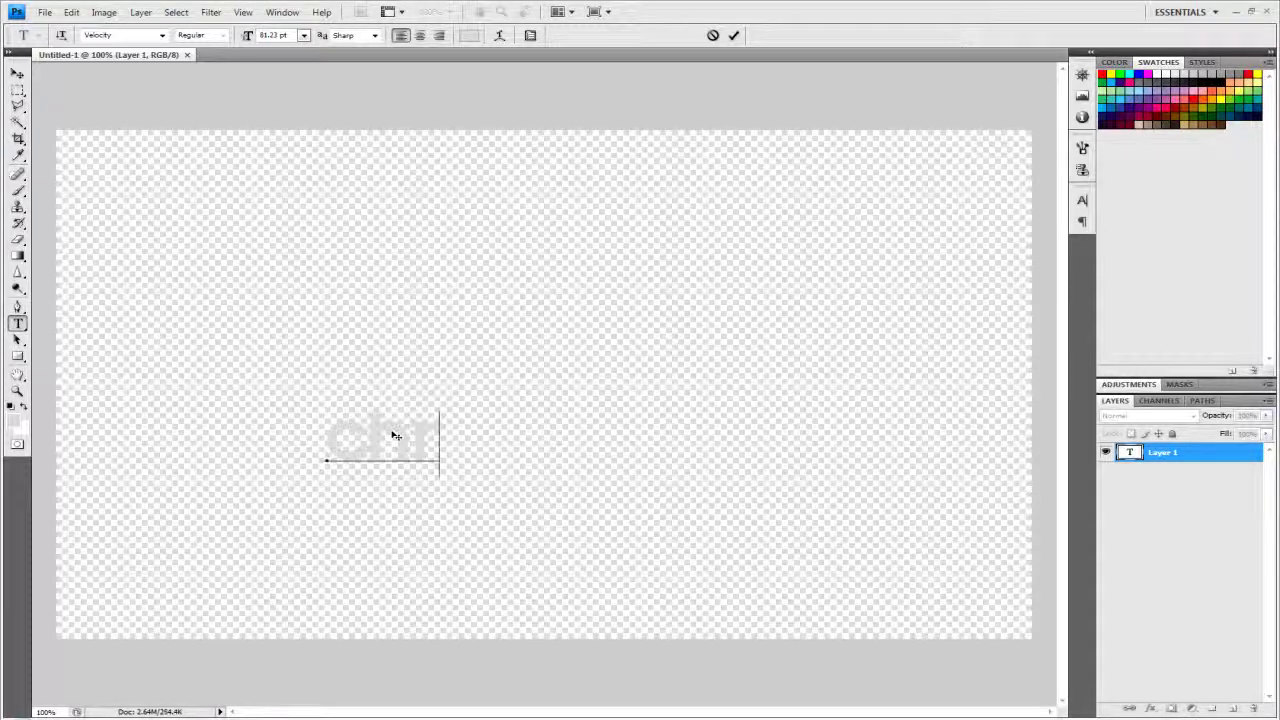
type("omedes")
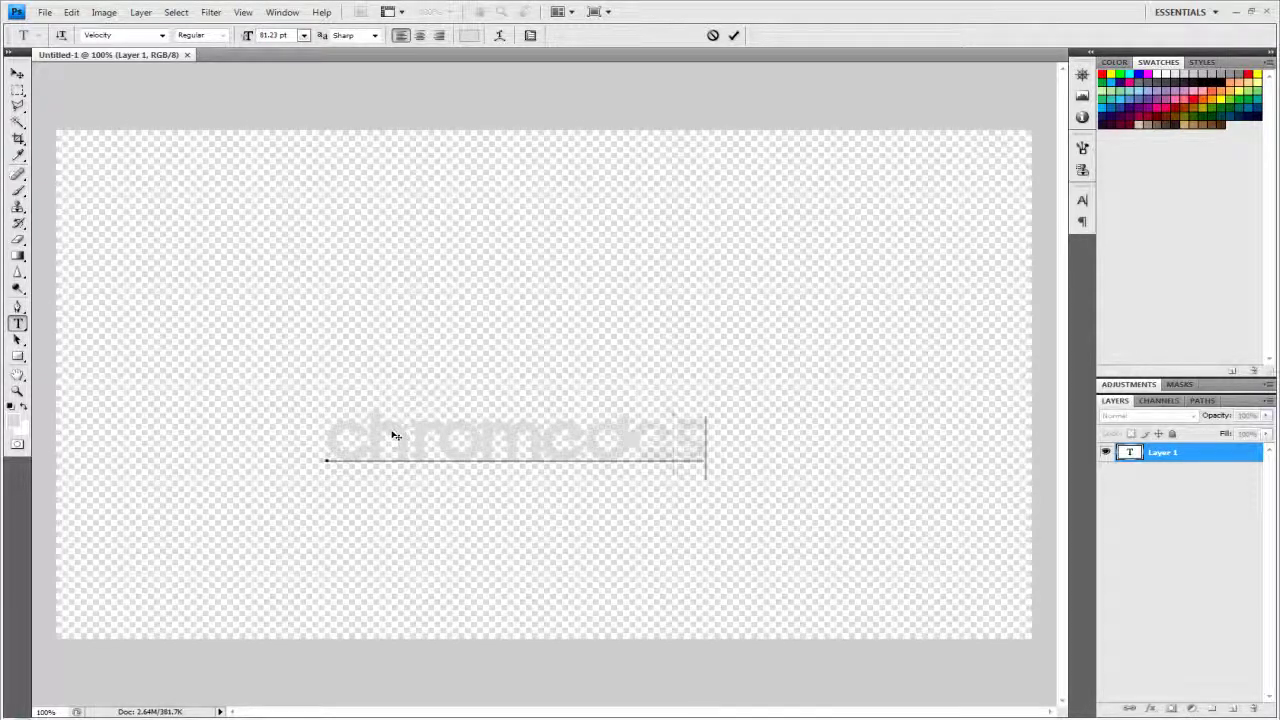
type("ignsho")
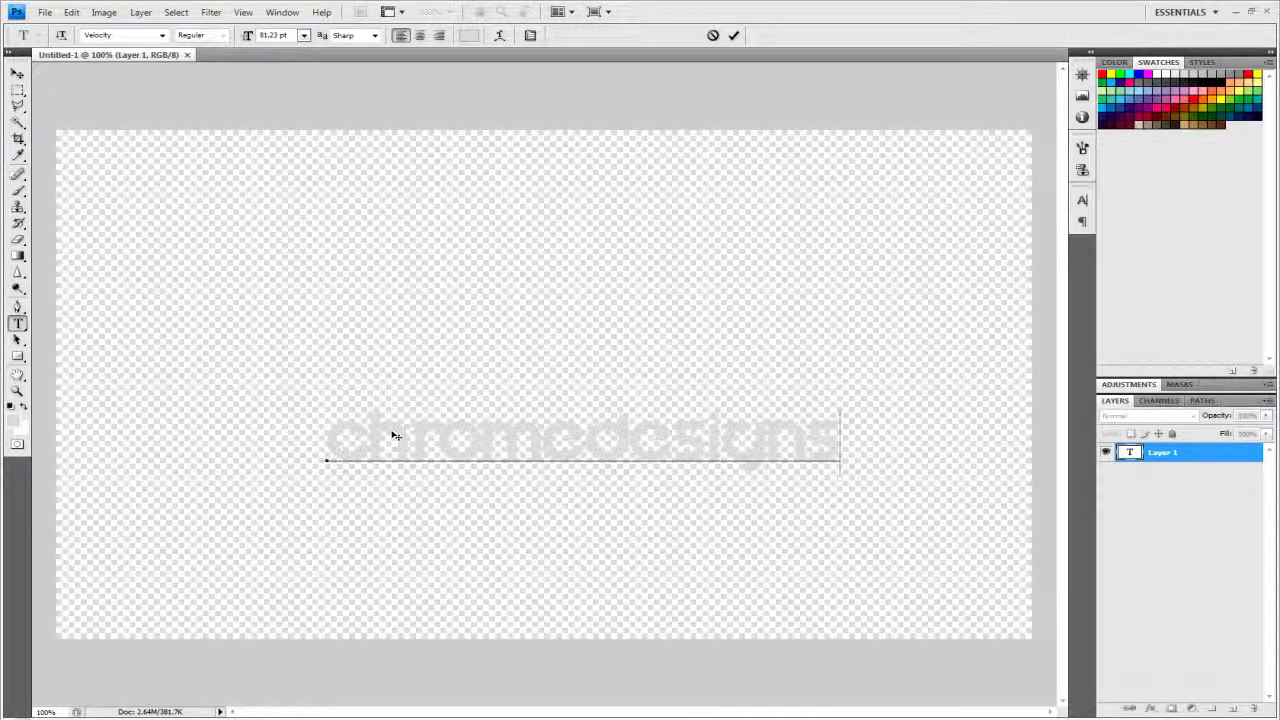
key("ctrl")
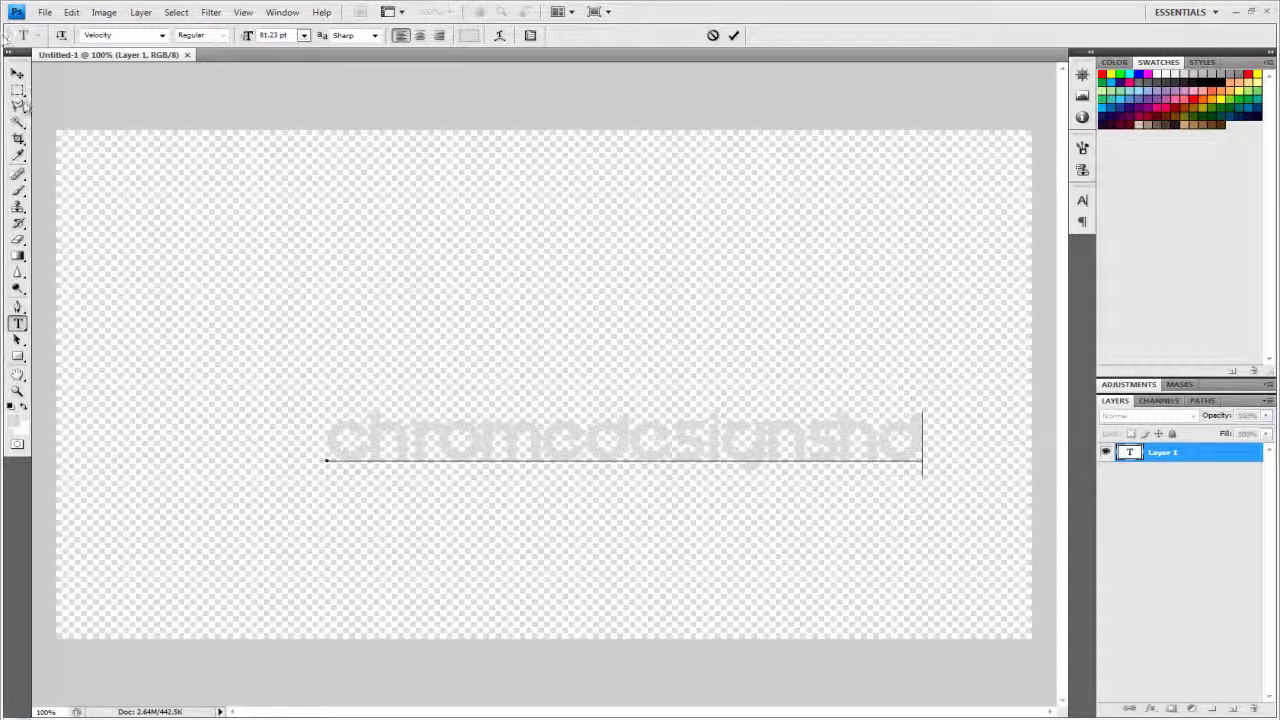
left_click(17, 74)
left_click_drag(740, 453, 818, 606)
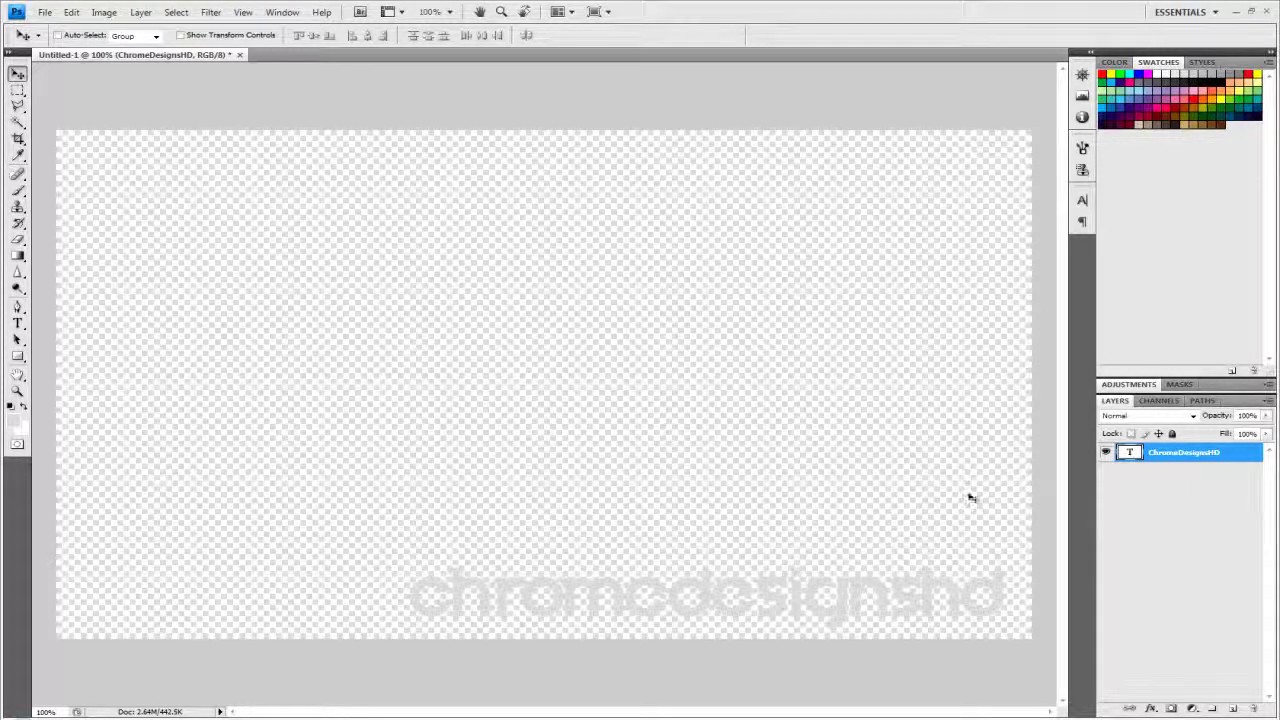
Step: In the text layer's Blending Options, add a Color Overlay of light grey #cacaca
right_click(1176, 465)
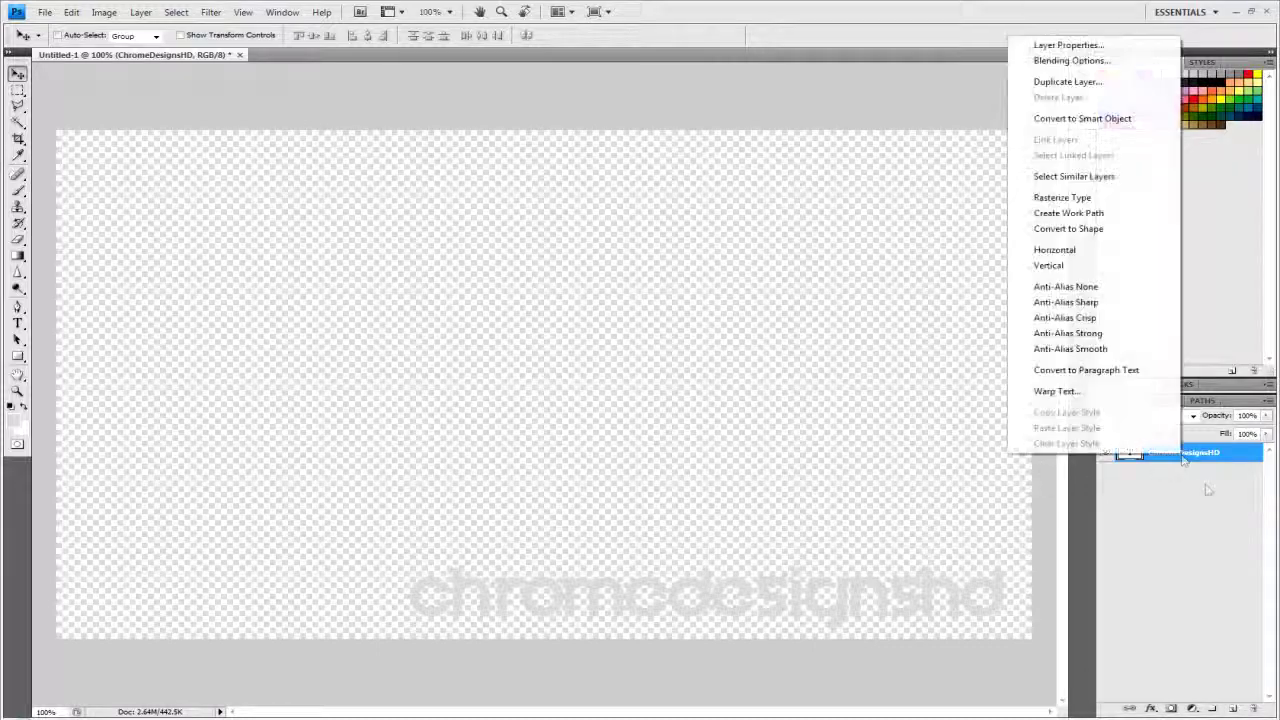
left_click(1080, 60)
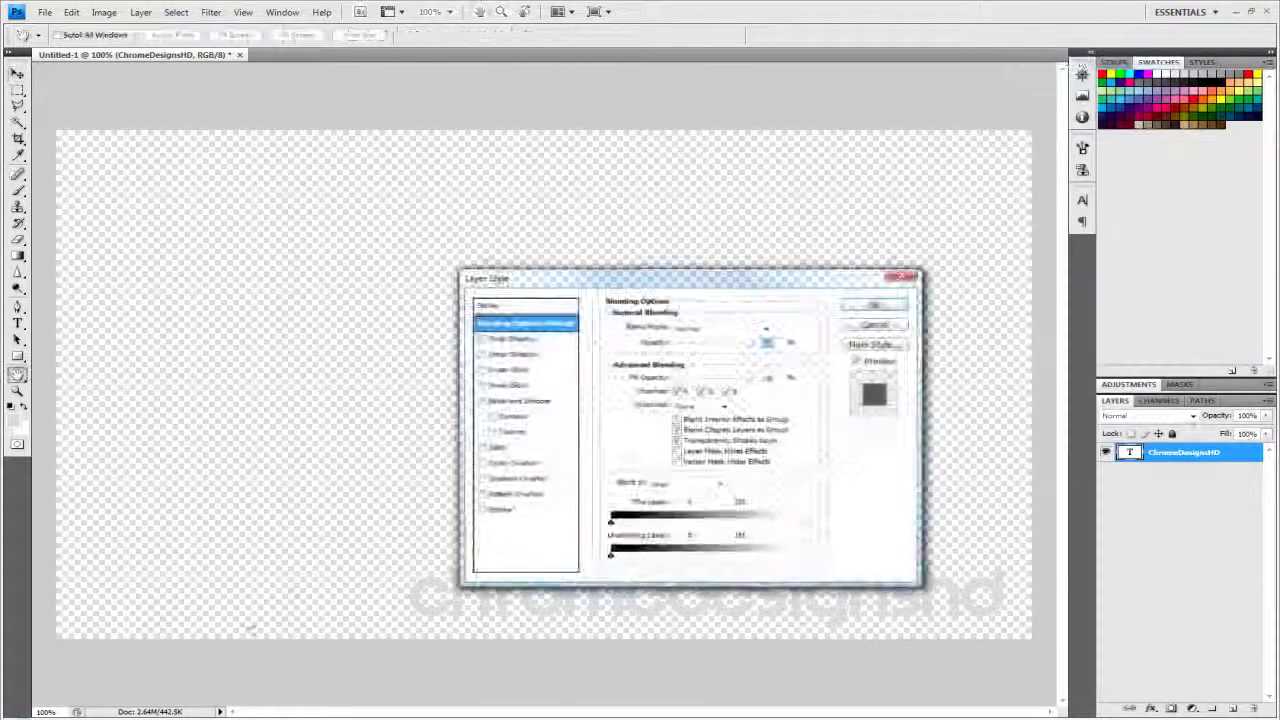
left_click_drag(584, 281, 522, 165)
left_click(410, 336)
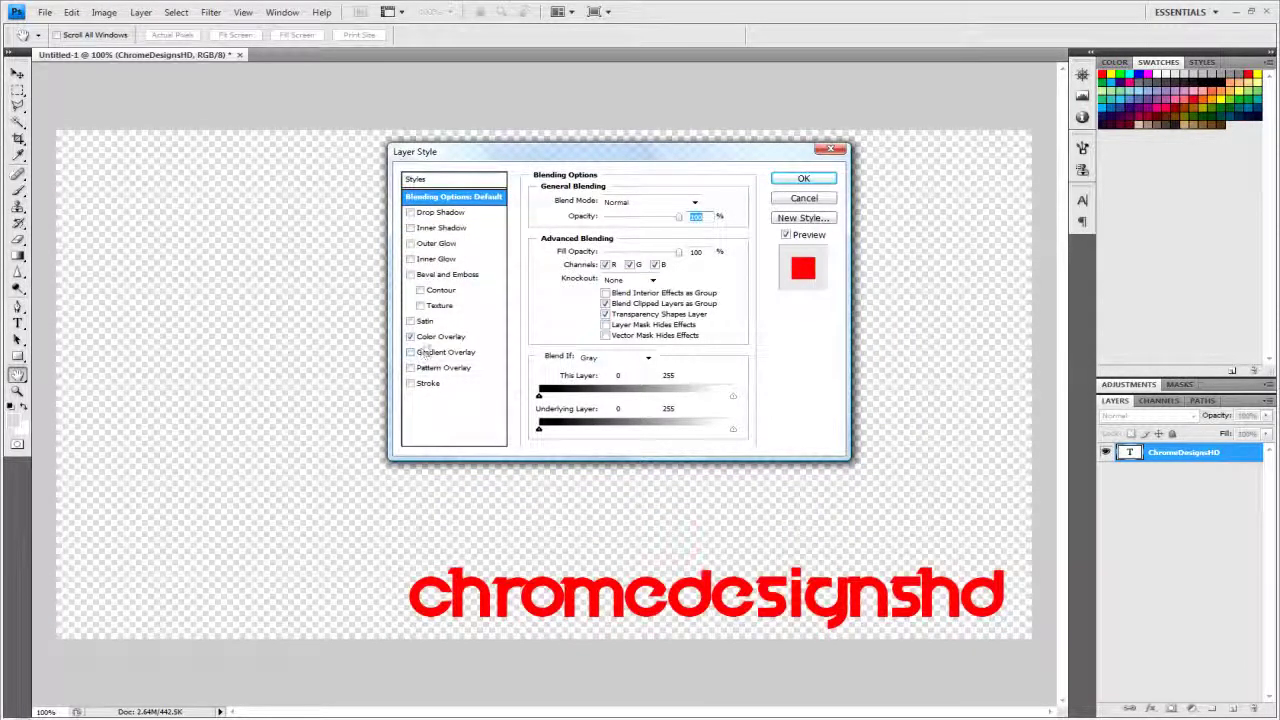
left_click(442, 337)
left_click(690, 205)
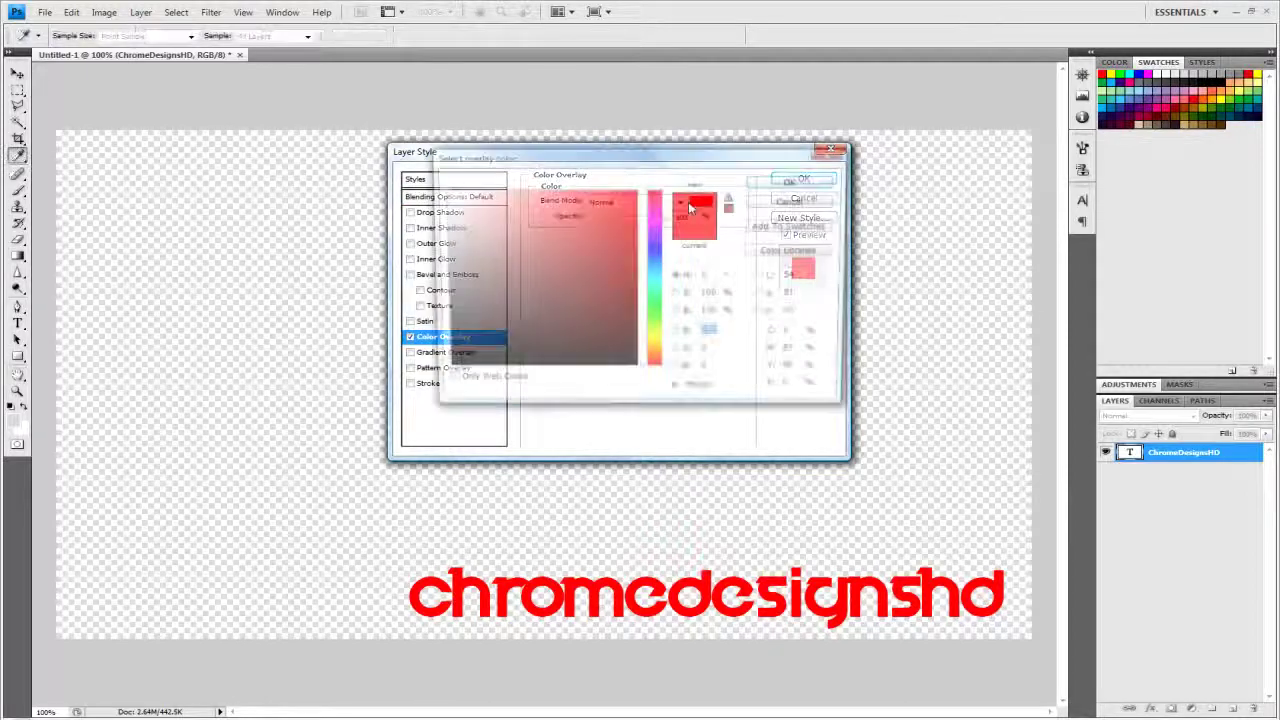
left_click(443, 228)
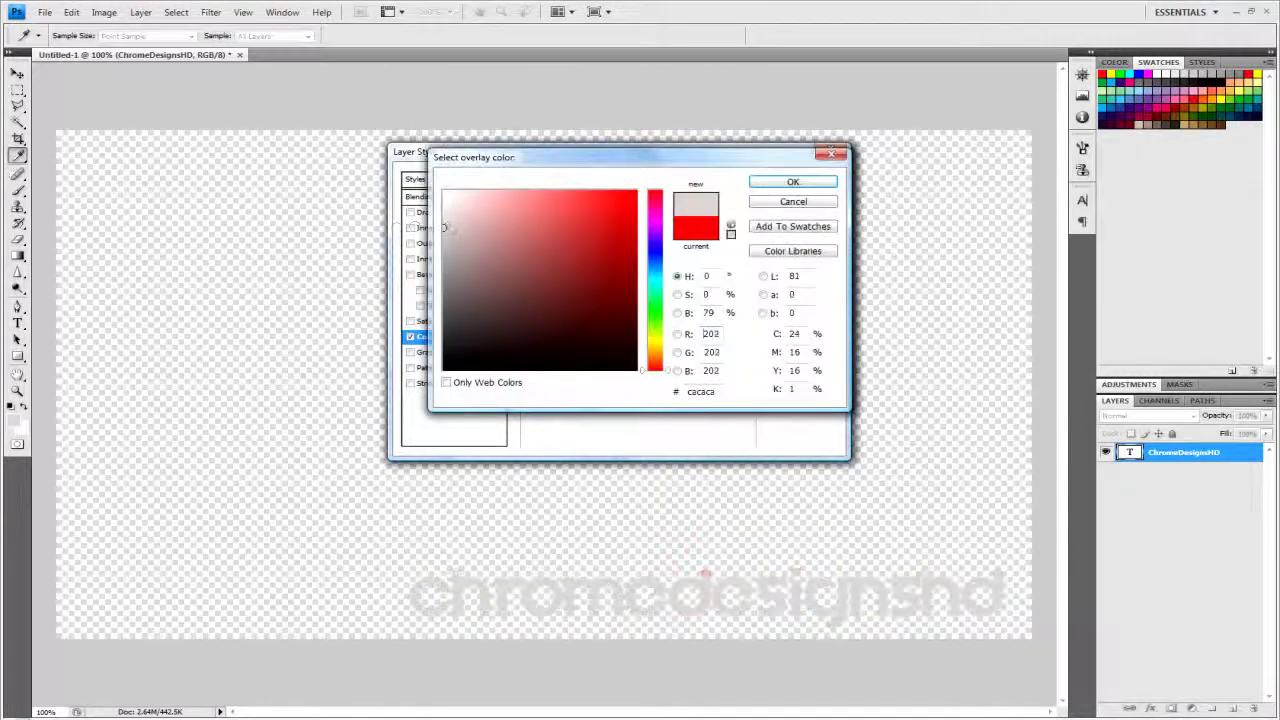
left_click(793, 183)
Step: Add a 2 px Stroke and a Drop Shadow, apply the styles, then select the text
left_click(428, 385)
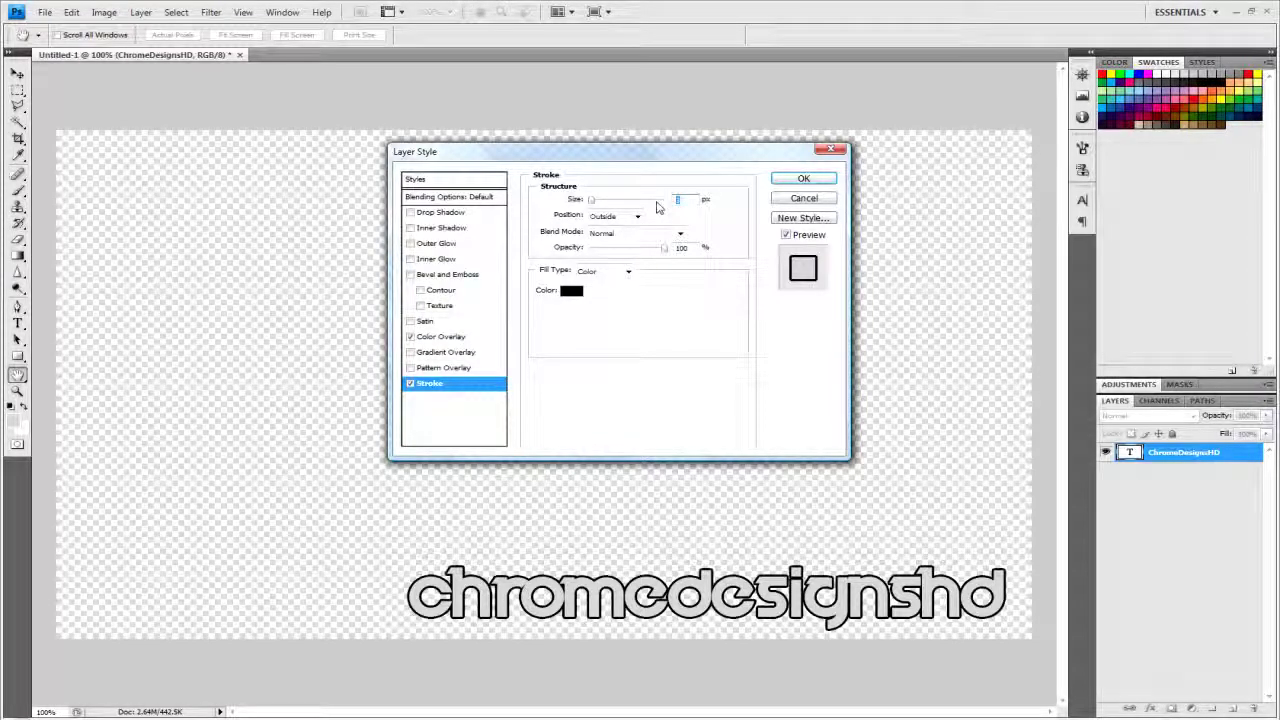
type("1")
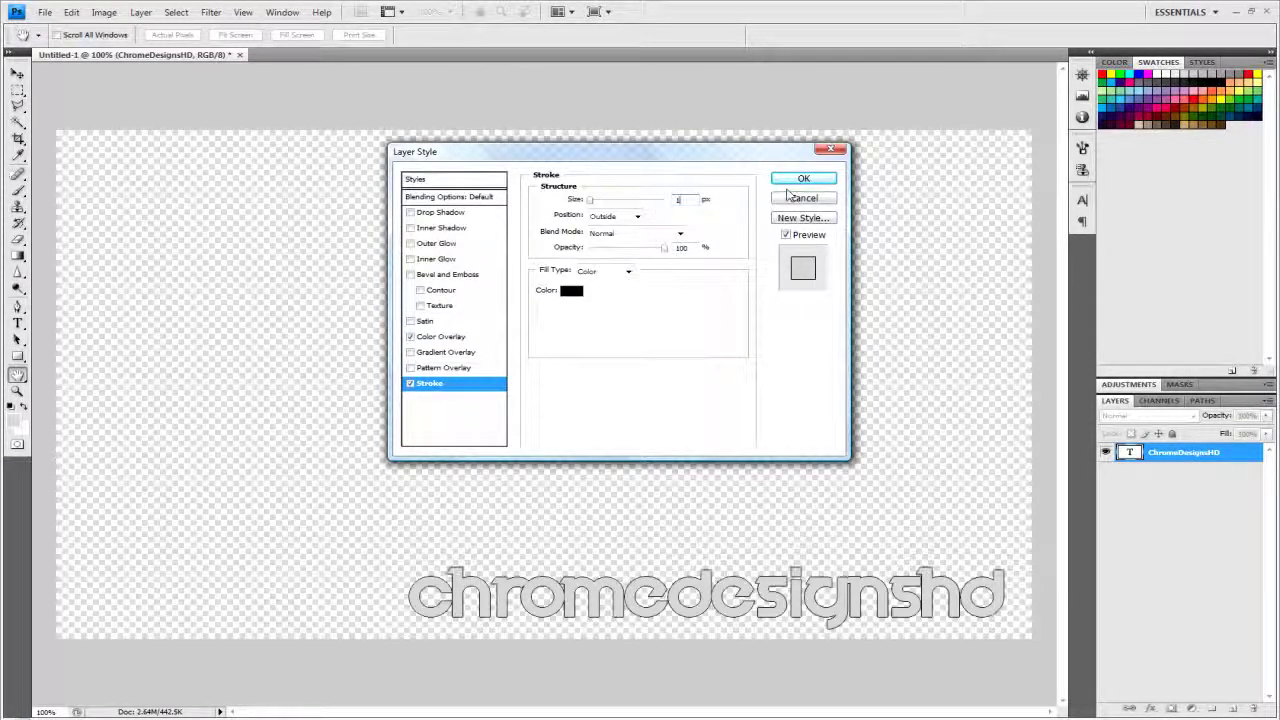
type("2")
key("BackSpace")
key("BackSpace")
type("2")
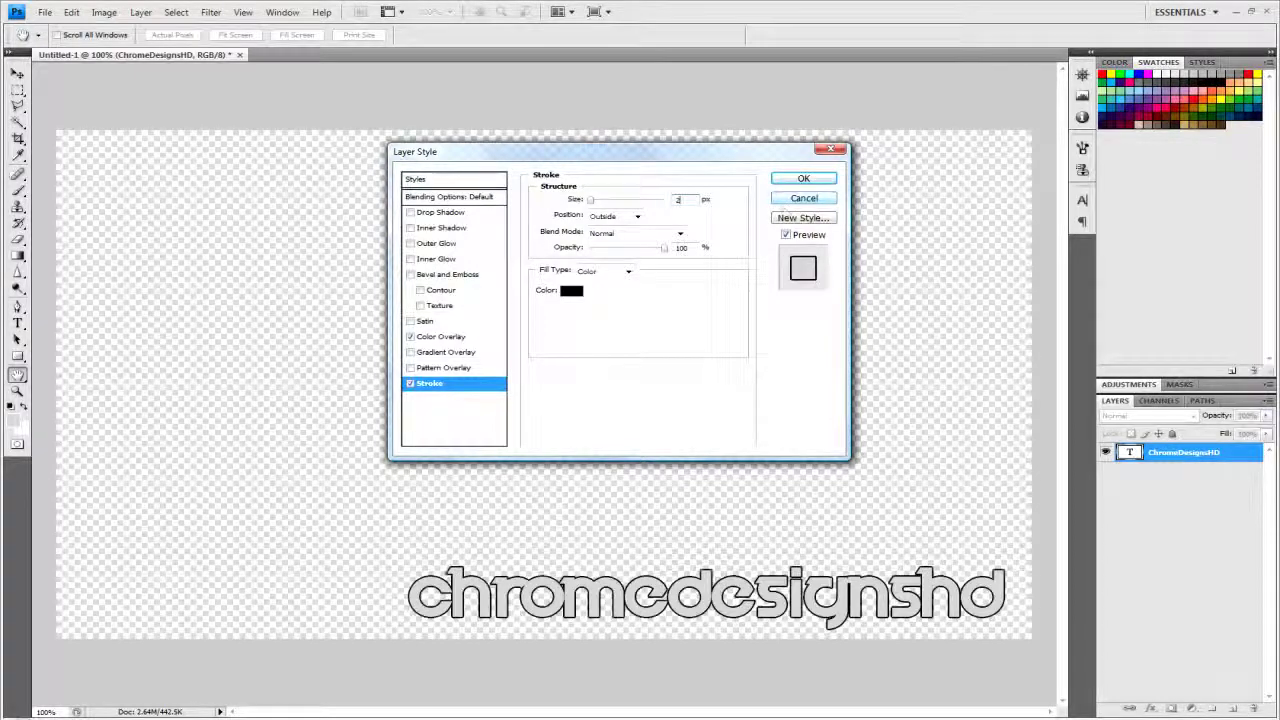
left_click(440, 213)
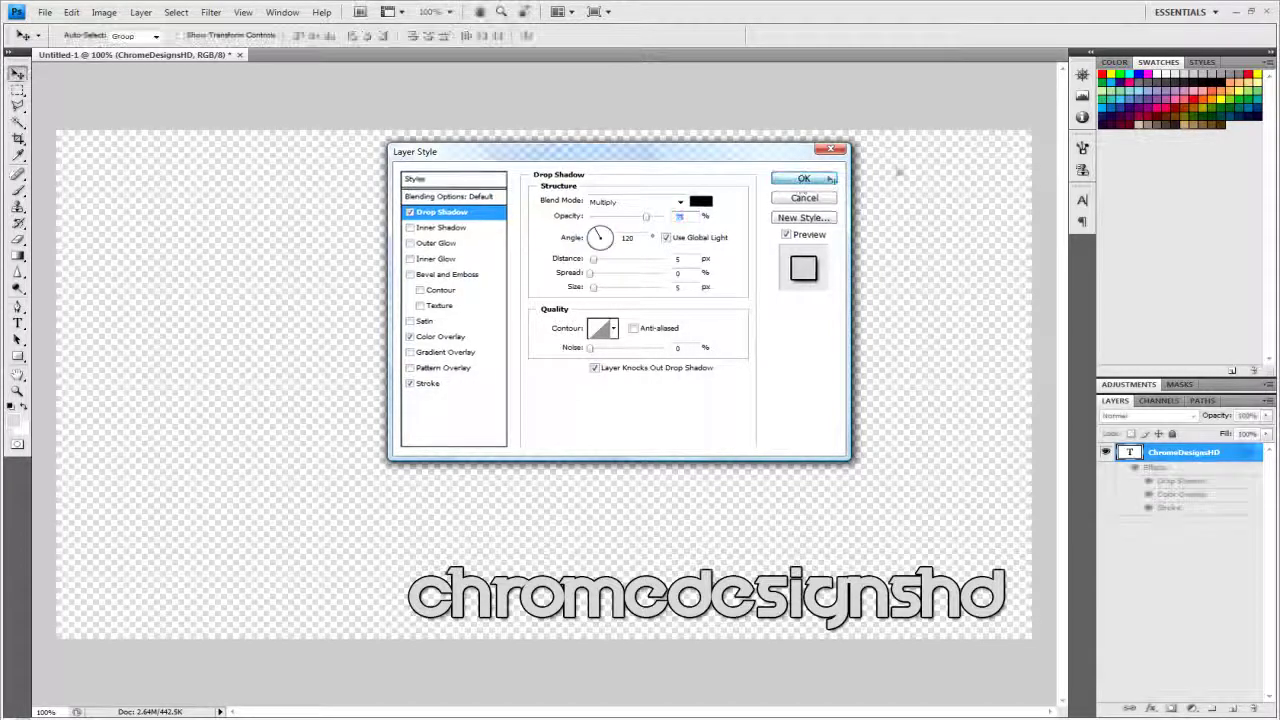
left_click(803, 178)
left_click(17, 323)
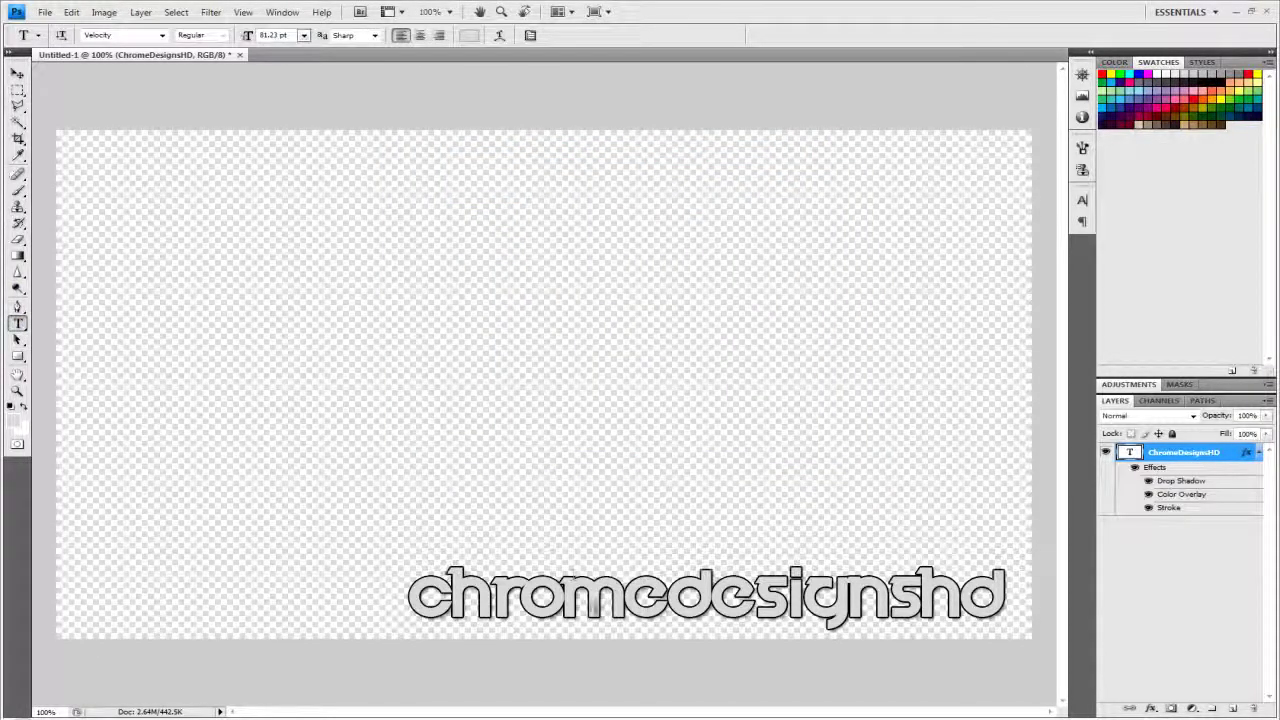
double_click(597, 605)
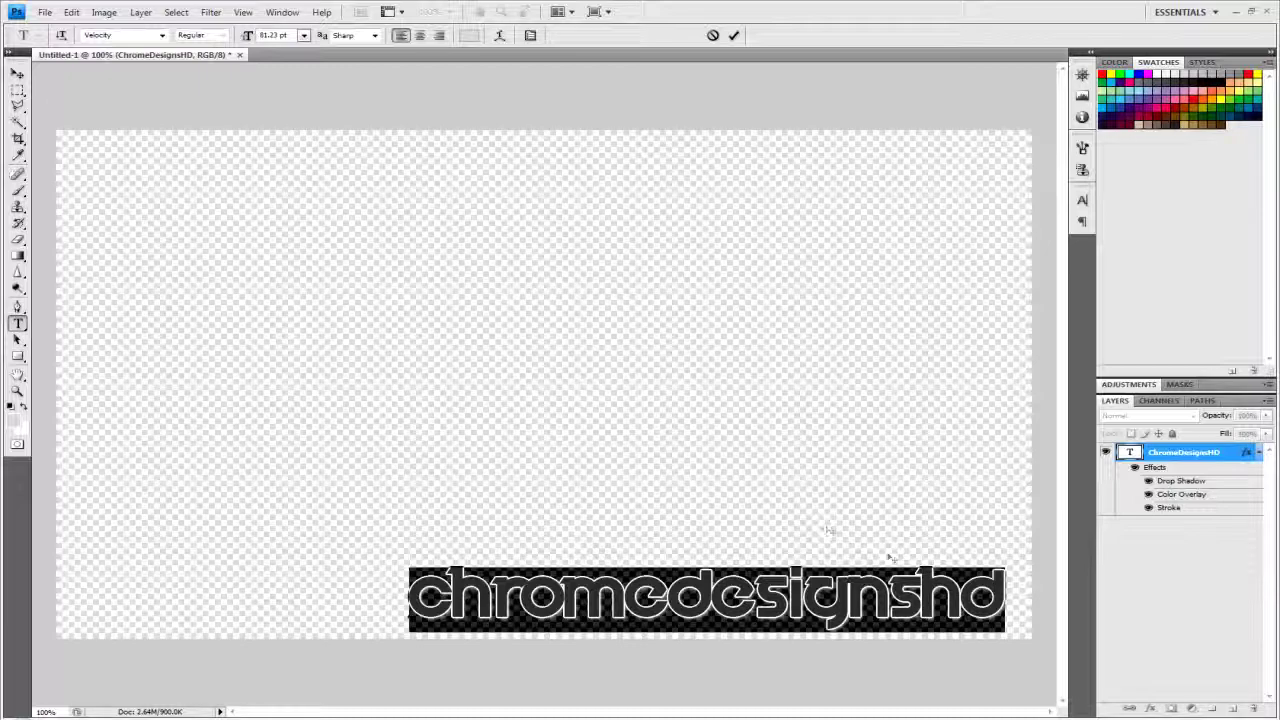
Step: Set the text to 60 pt and drag it into the canvas's bottom-right corner
left_click(302, 36)
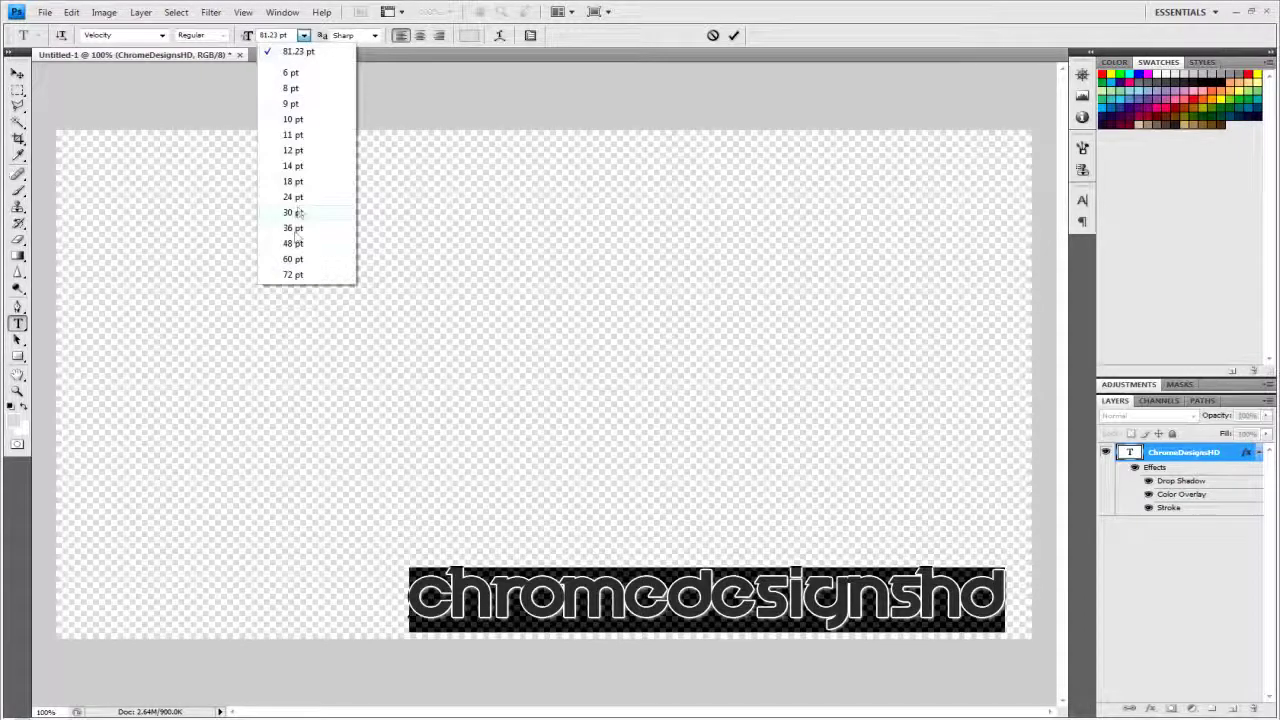
left_click(293, 259)
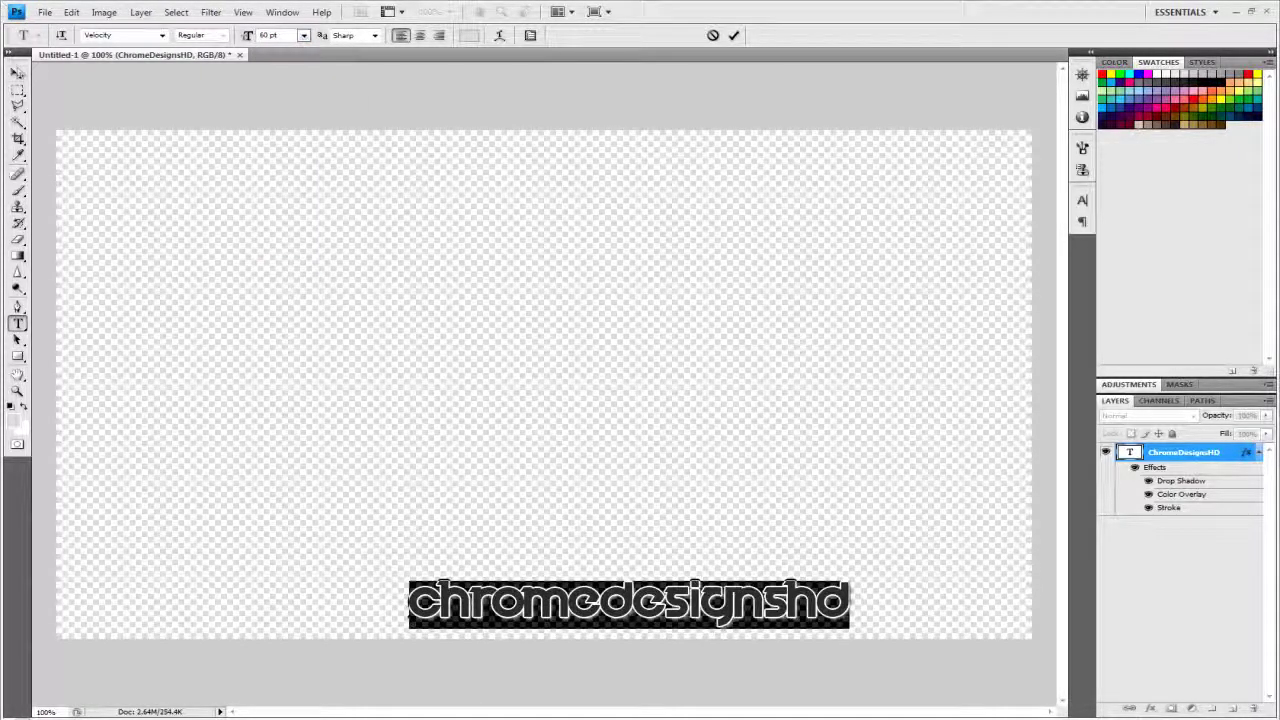
left_click(17, 73)
left_click_drag(708, 608, 868, 614)
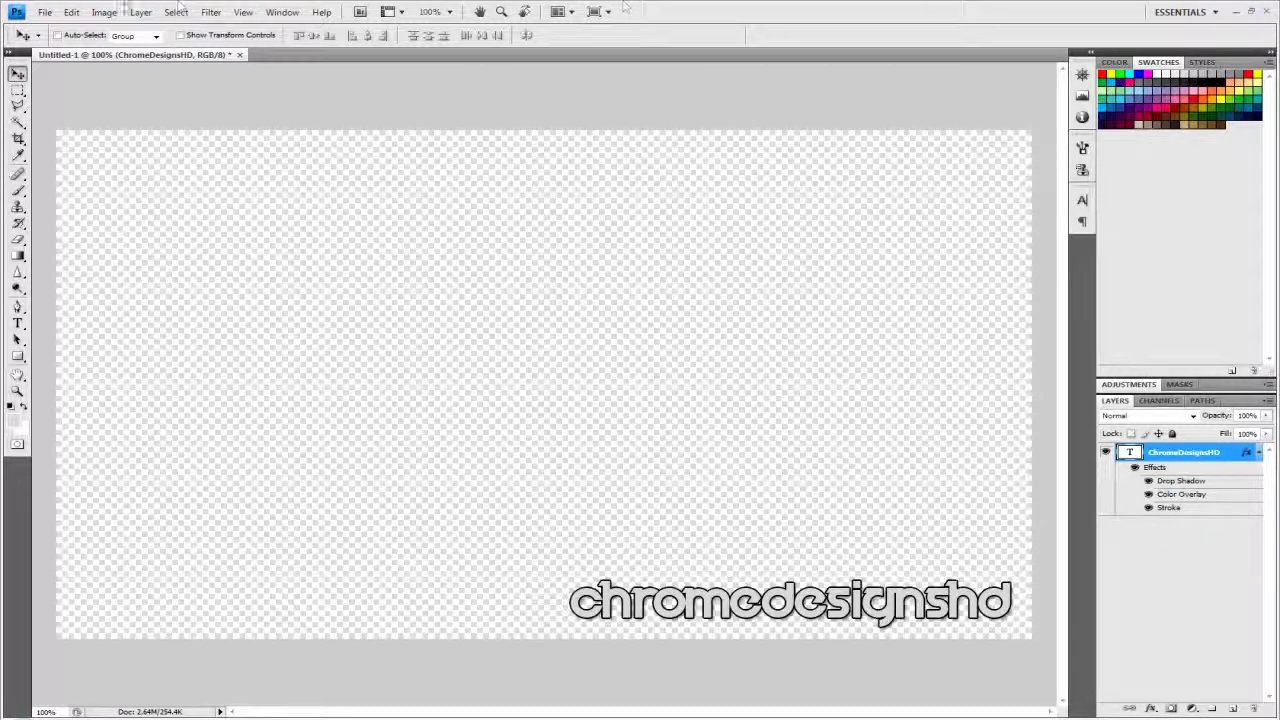
Step: Save the watermark to the Desktop as 'tag' in PNG format with Interlace None
left_click(45, 12)
left_click(58, 203)
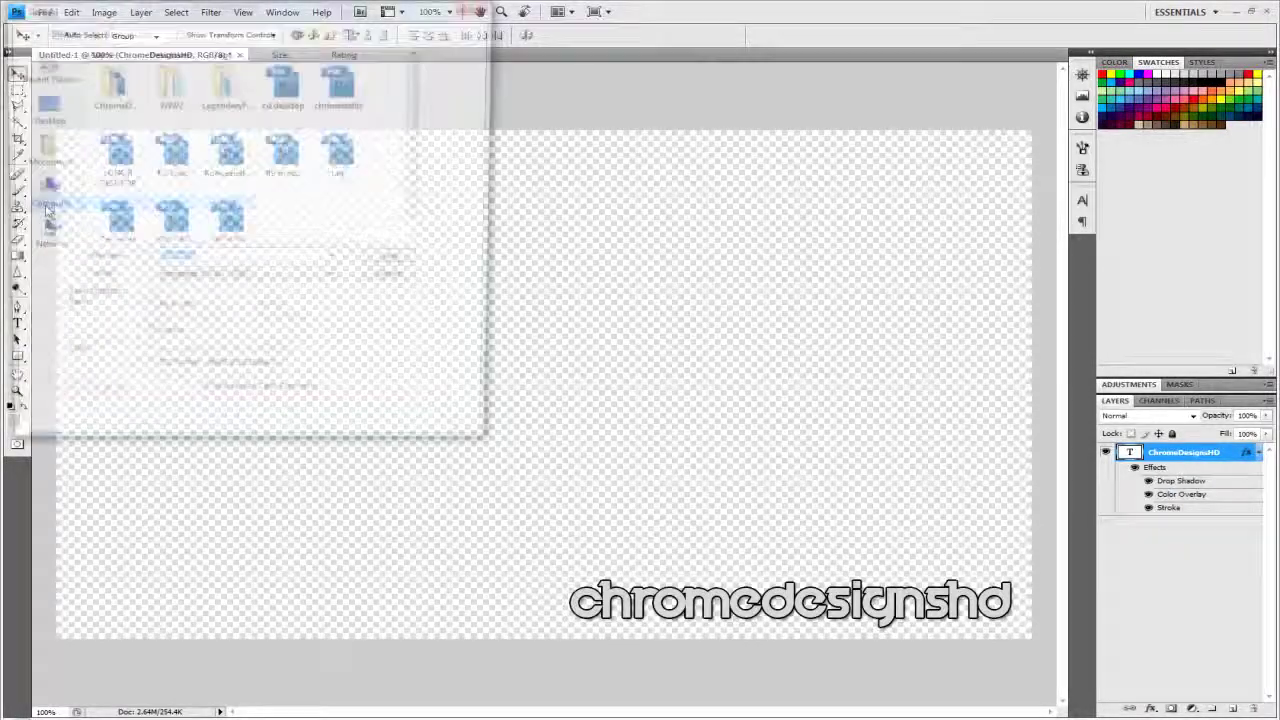
left_click(44, 110)
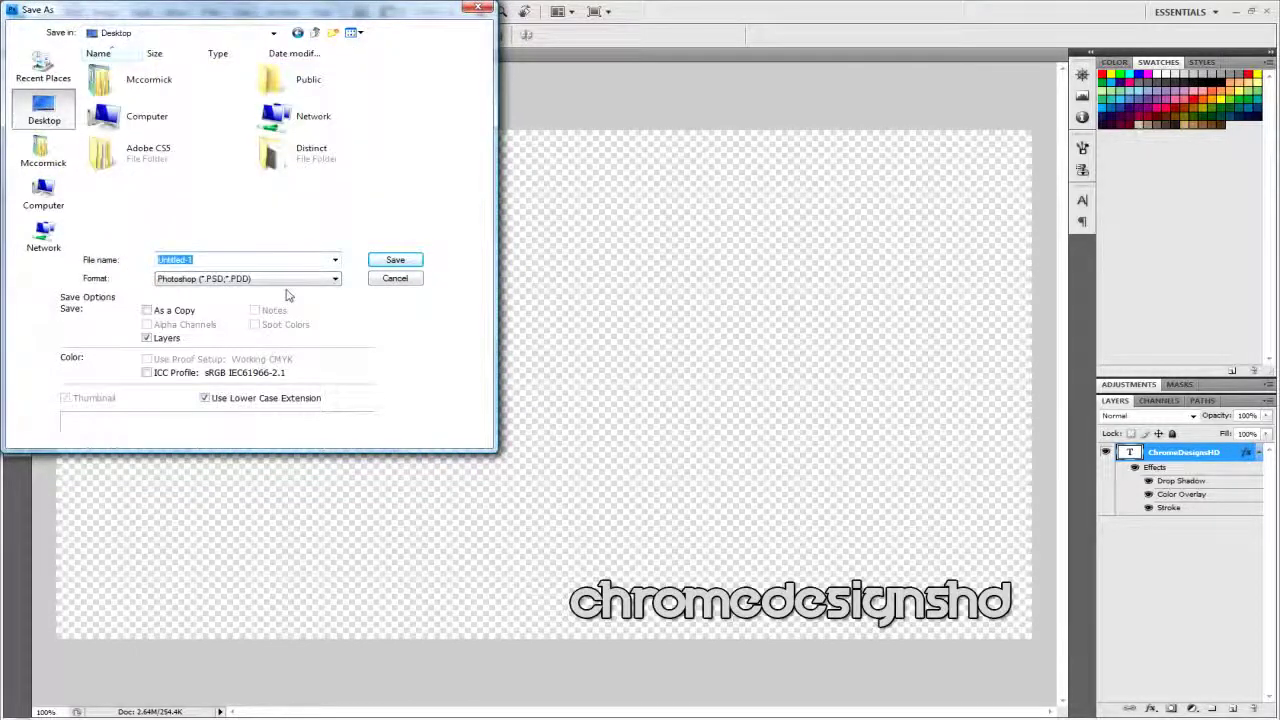
key("BackSpace")
left_click(280, 280)
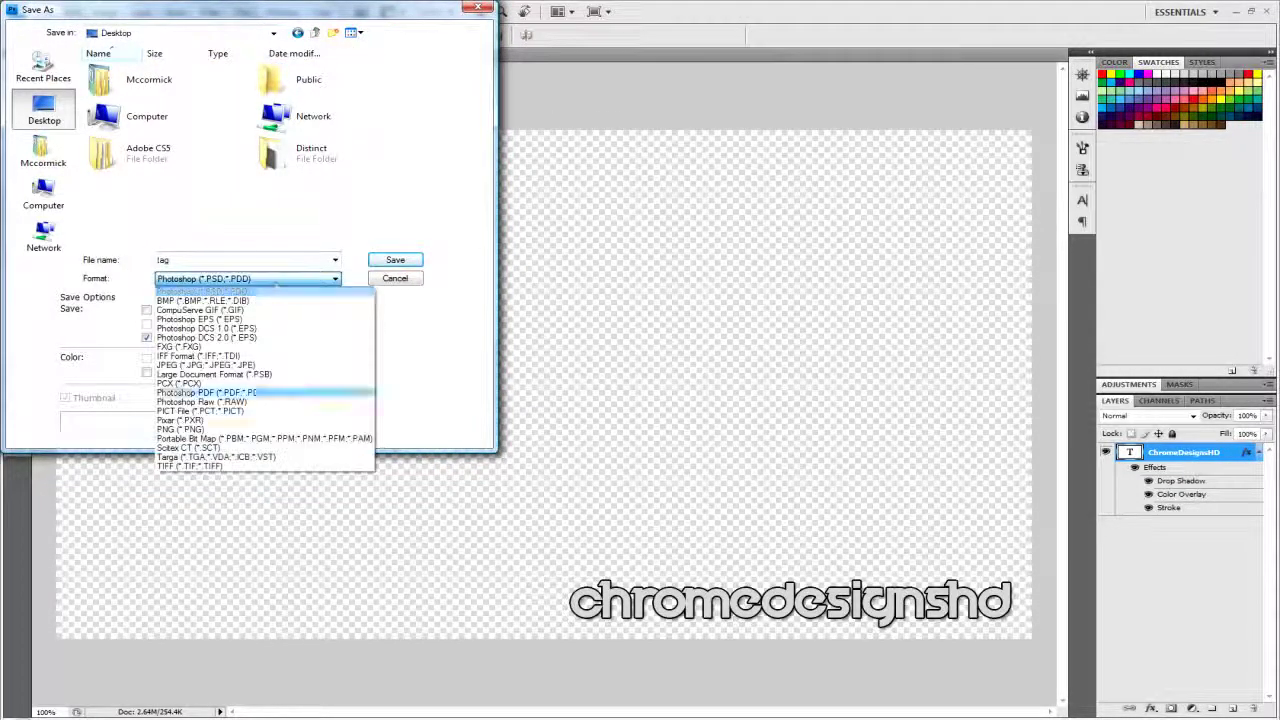
left_click(200, 429)
left_click(395, 262)
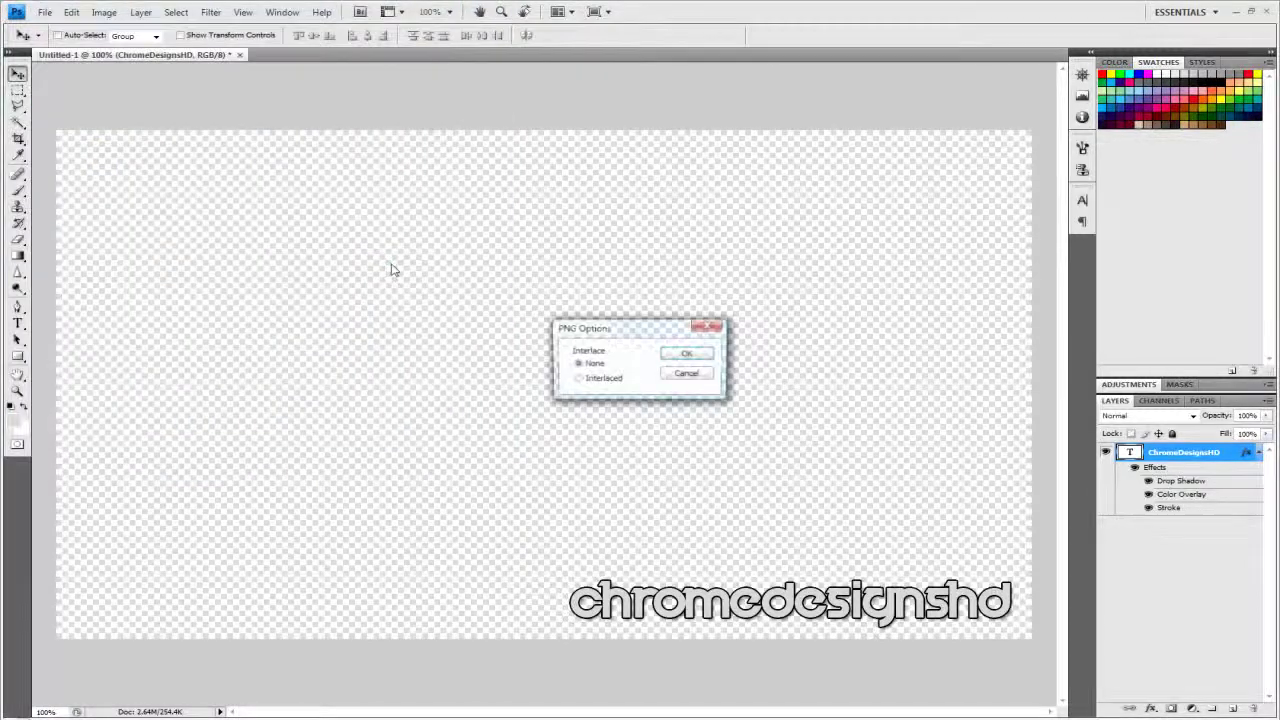
left_click(684, 355)
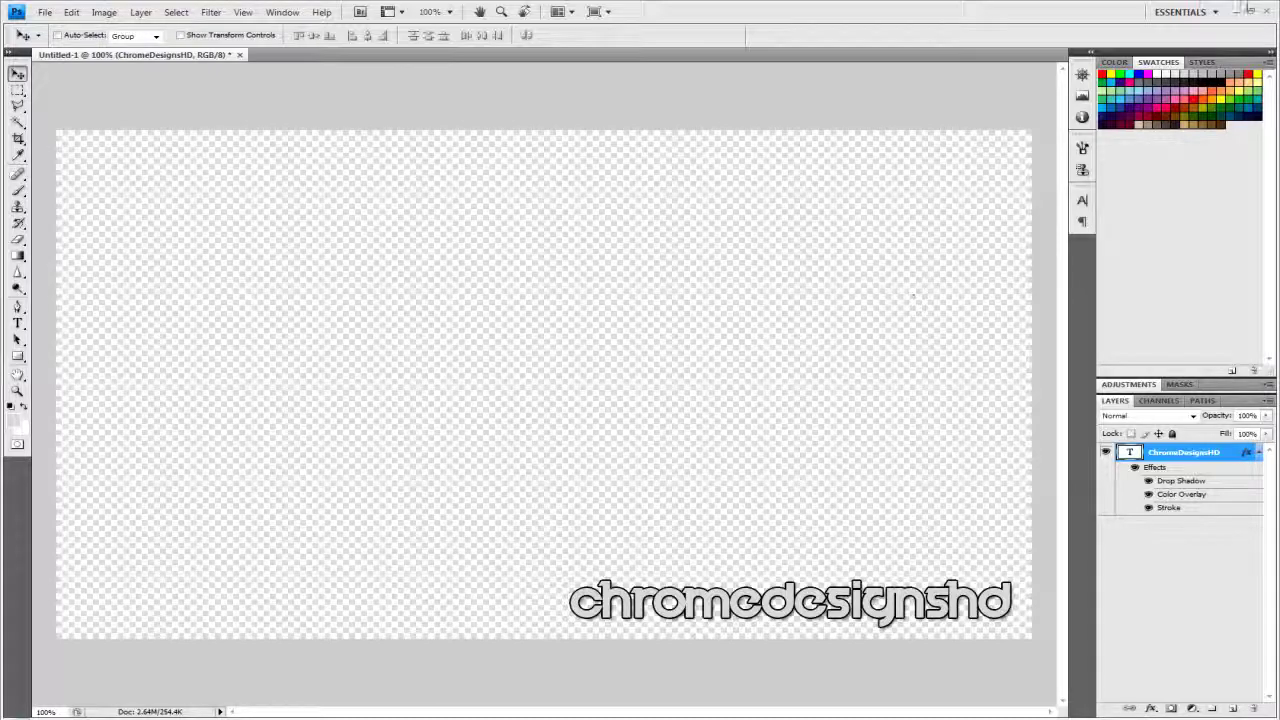
Step: In Vegas Pro's Import Media browser, navigate to Documents > Tutorials
left_click(1237, 12)
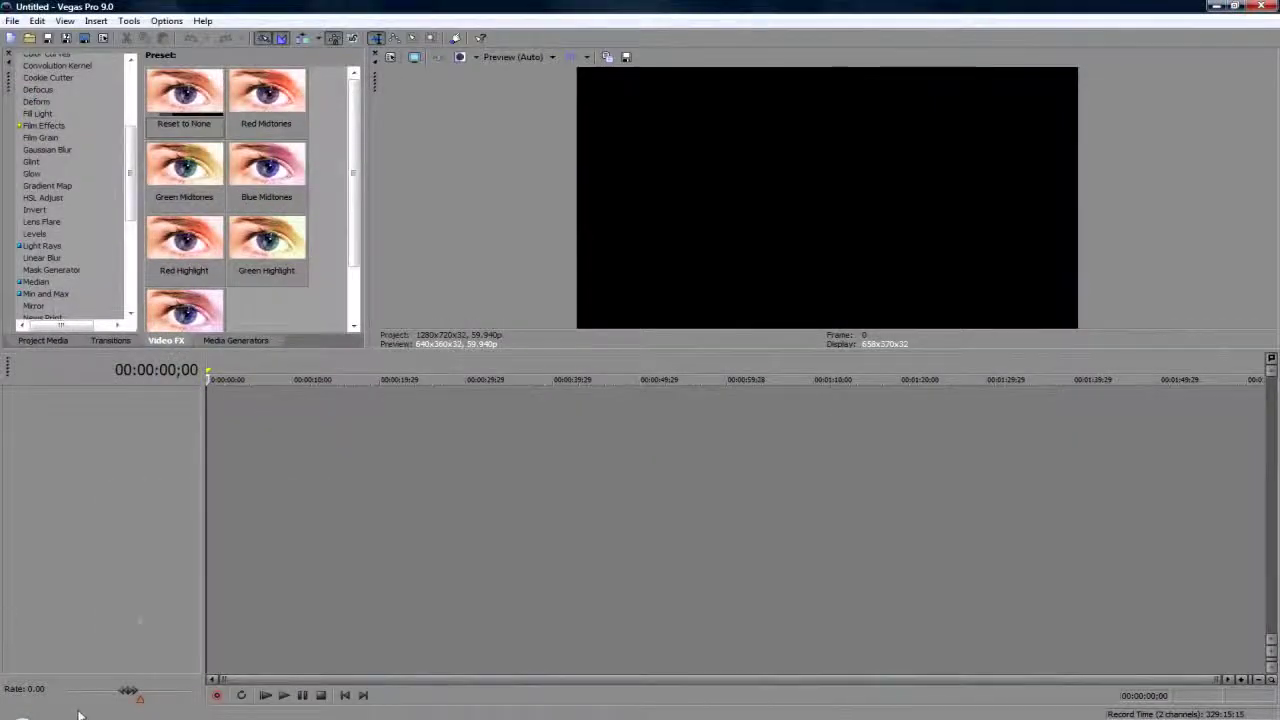
left_click(255, 530)
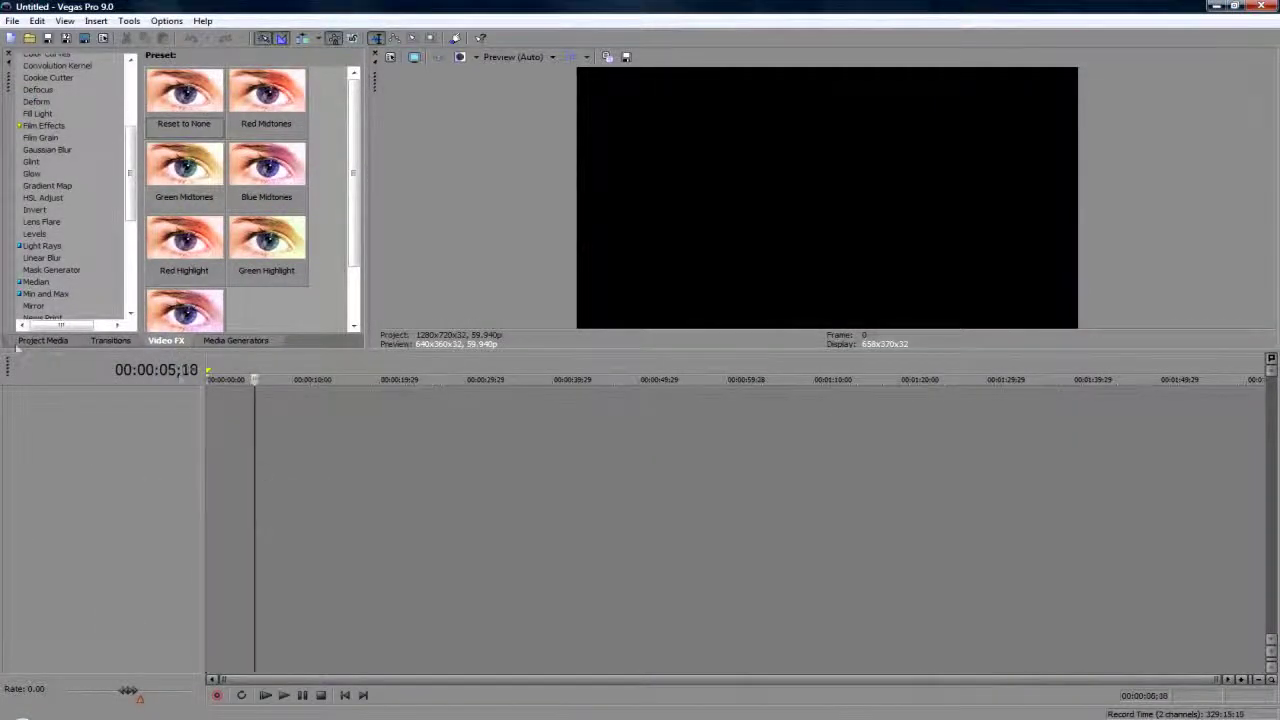
left_click(42, 340)
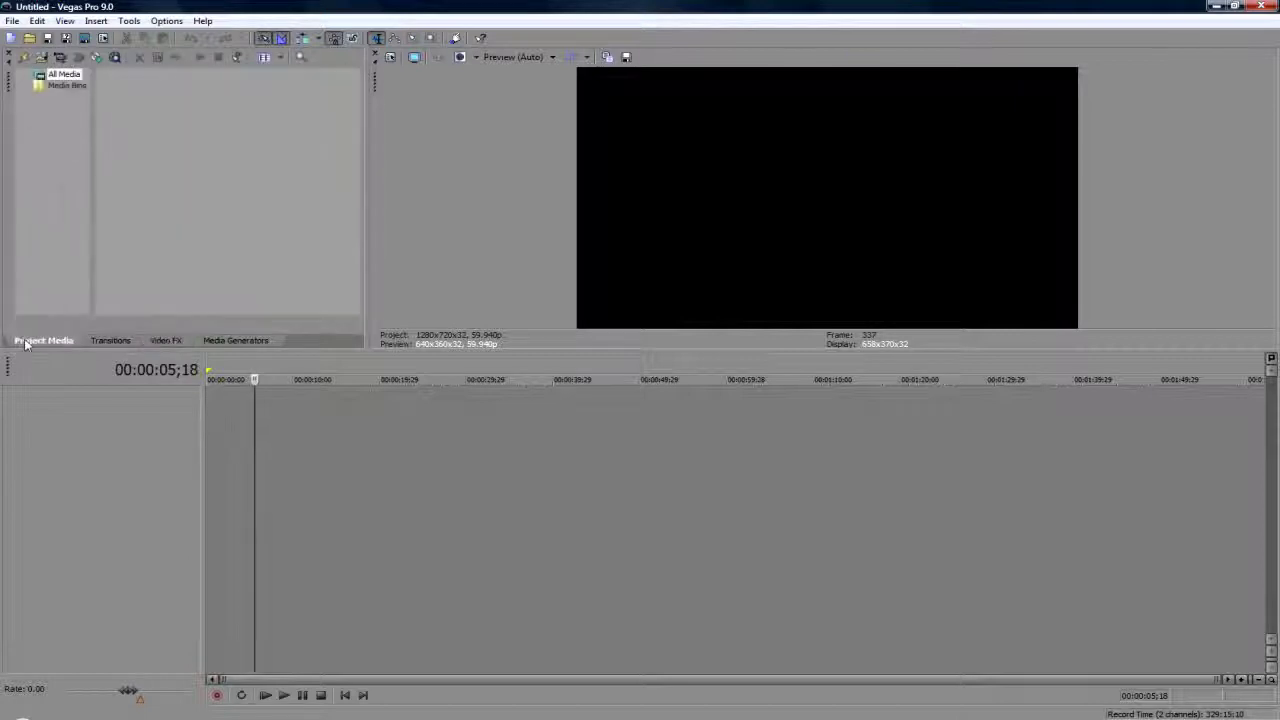
left_click(41, 57)
left_click(258, 292)
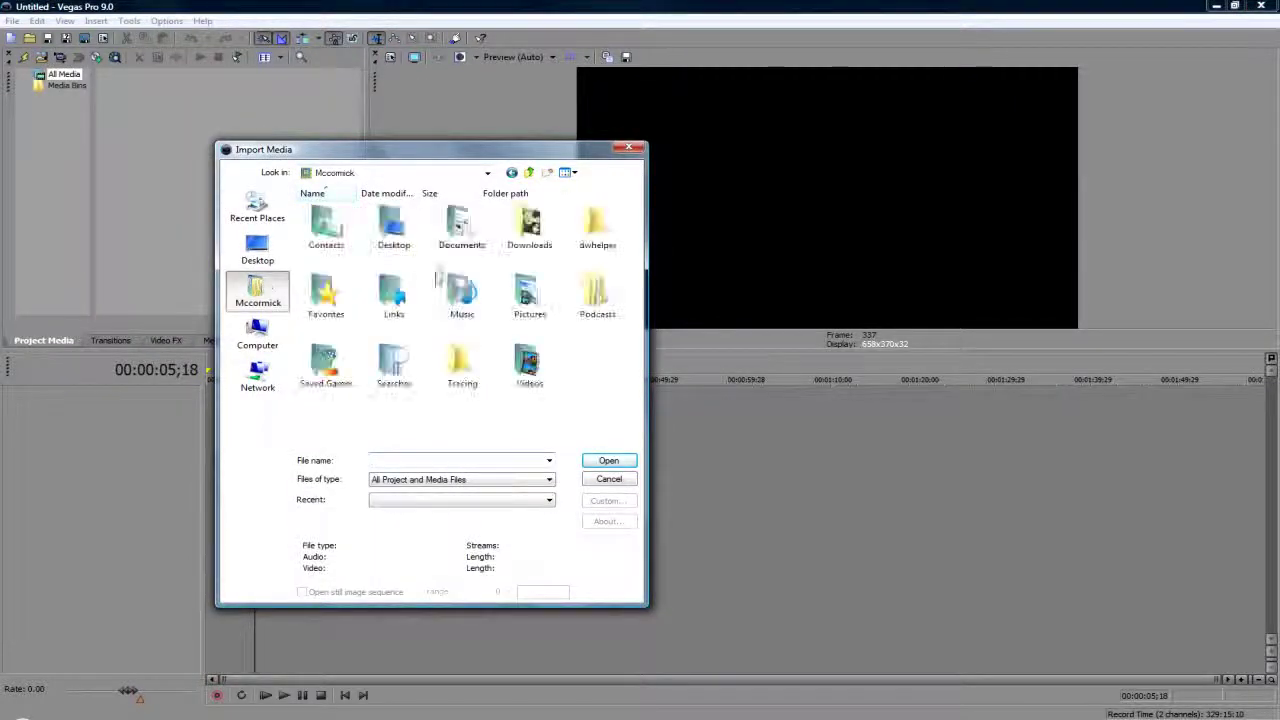
double_click(452, 240)
scroll(400, 350, "down", 8)
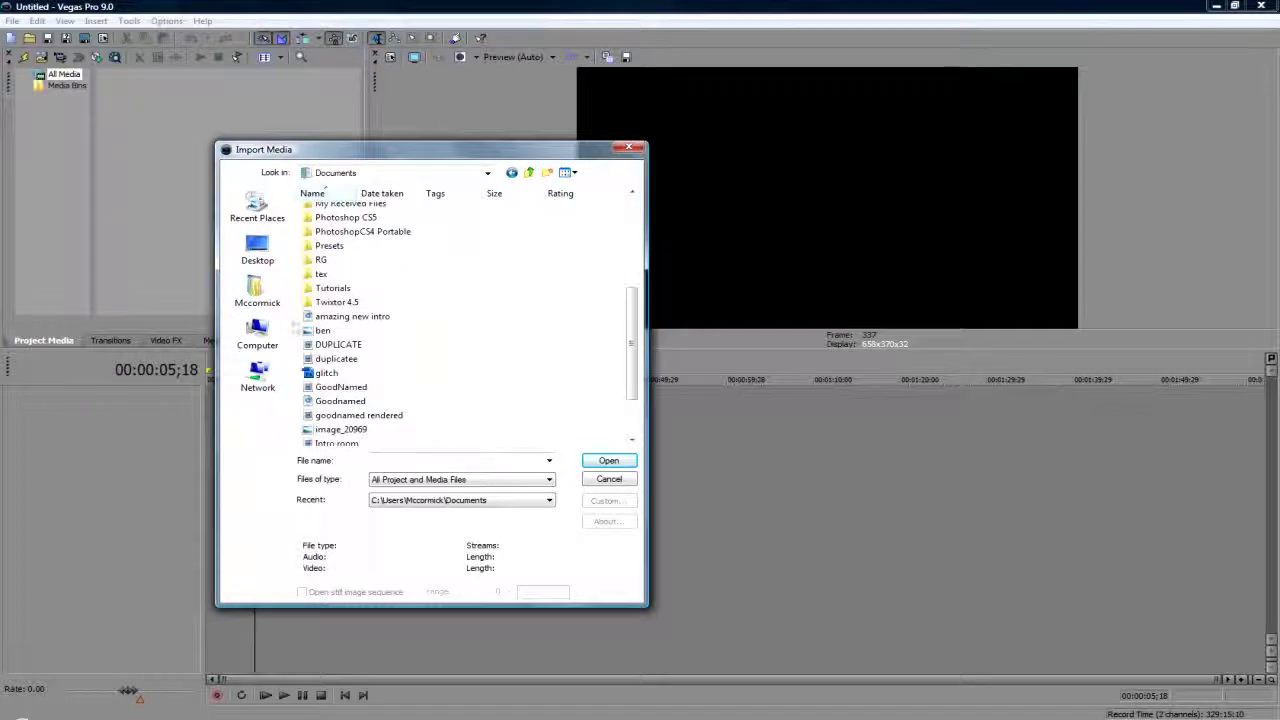
double_click(334, 288)
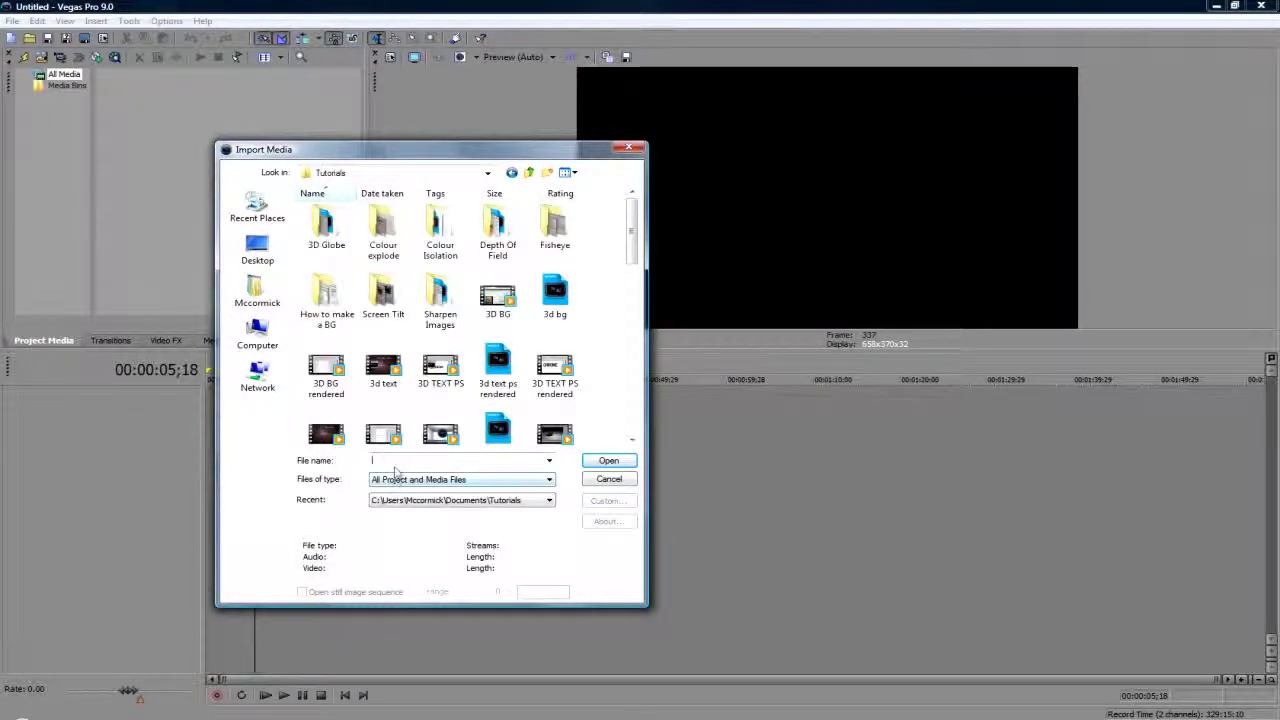
Step: Open the Sharpen Images folder and import Sharpen Rendered.wmv
type("en")
key("BackSpace")
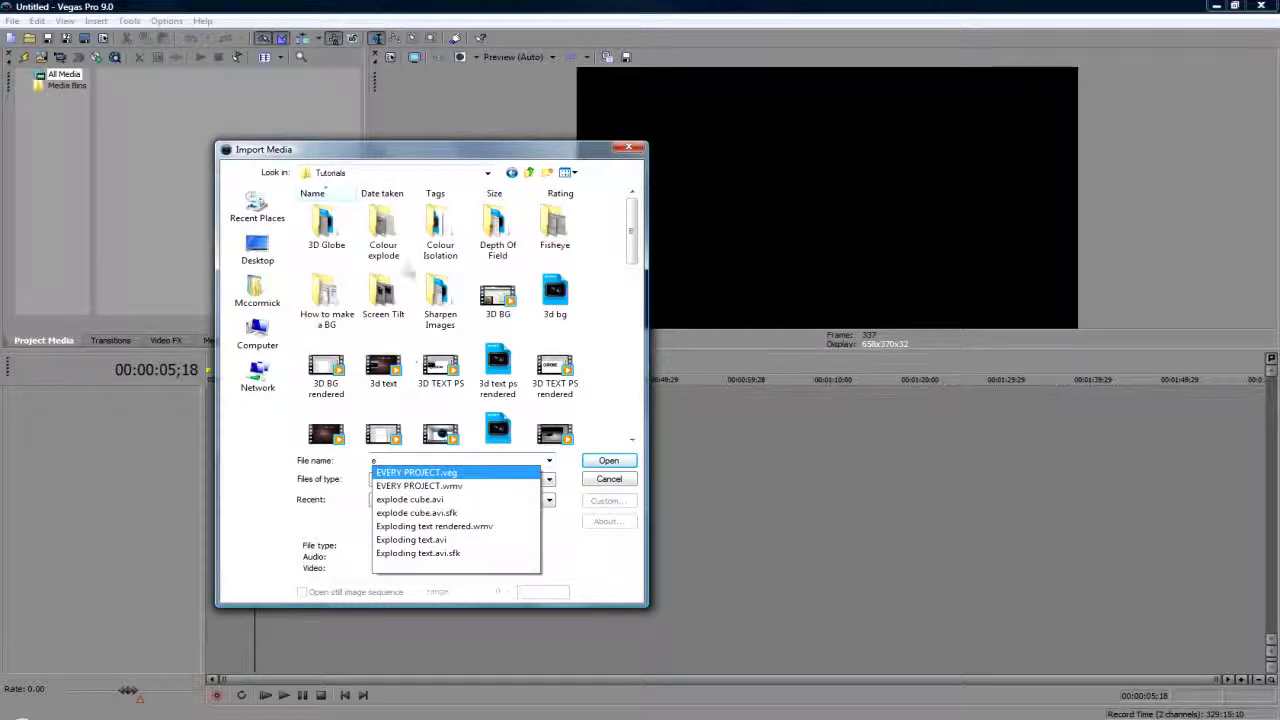
left_click(637, 240)
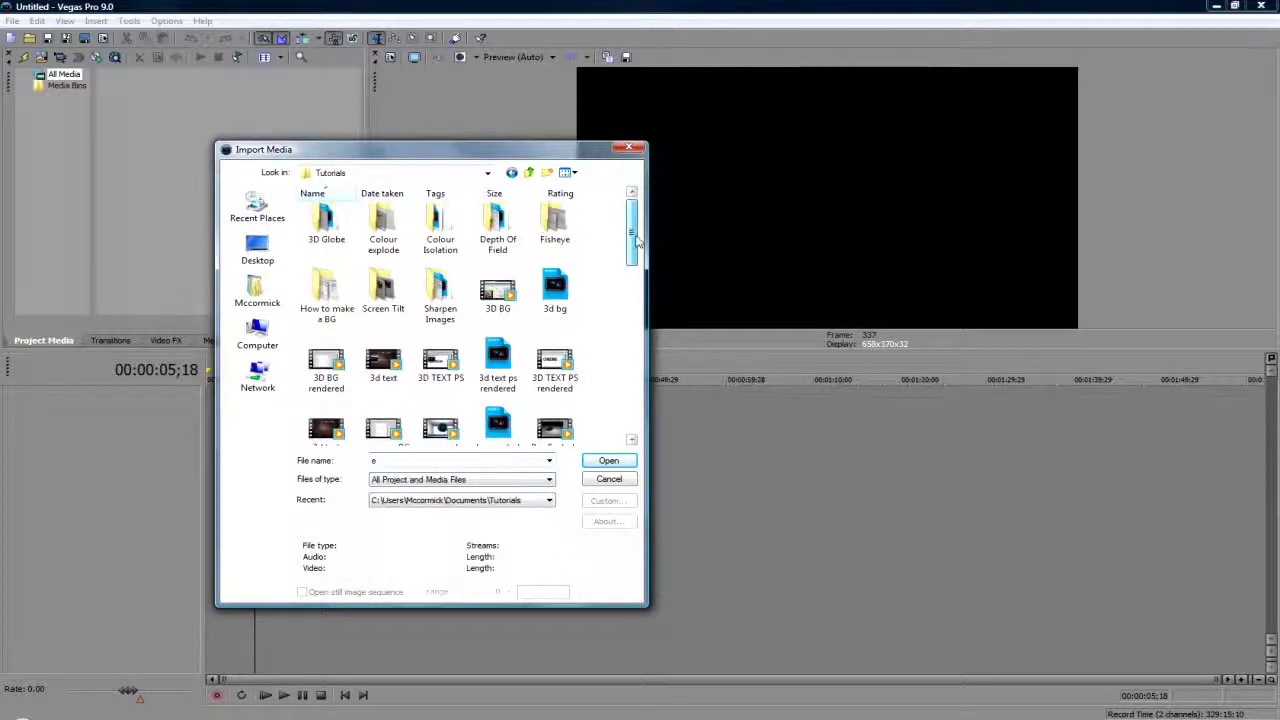
double_click(440, 296)
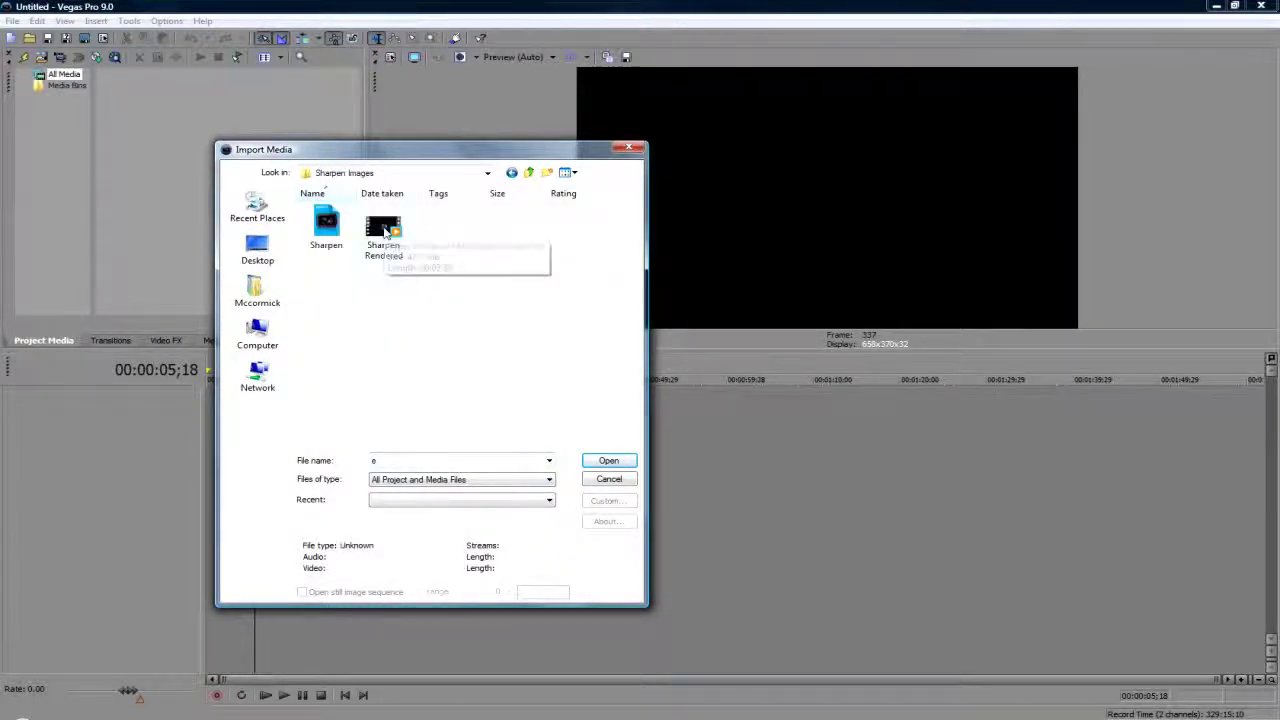
double_click(384, 232)
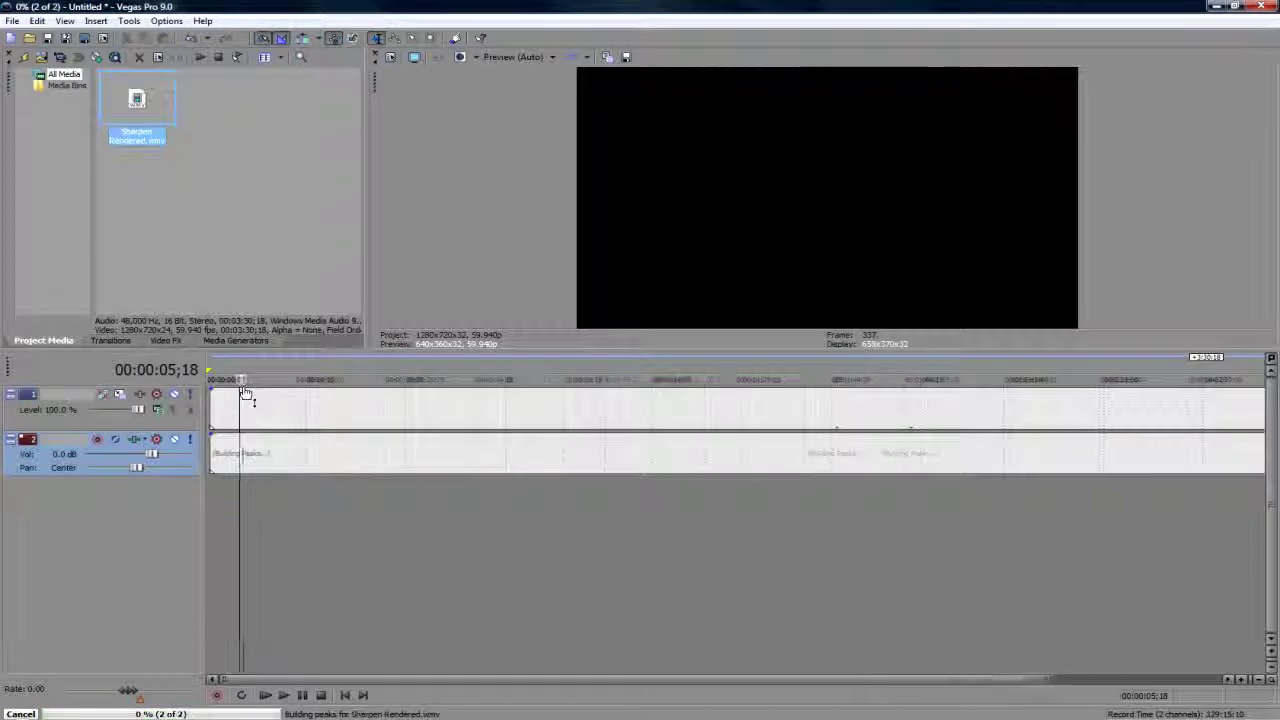
Step: Move the clip's video and audio events to 00:00:00 and enlarge the timeline pane
left_click(324, 411)
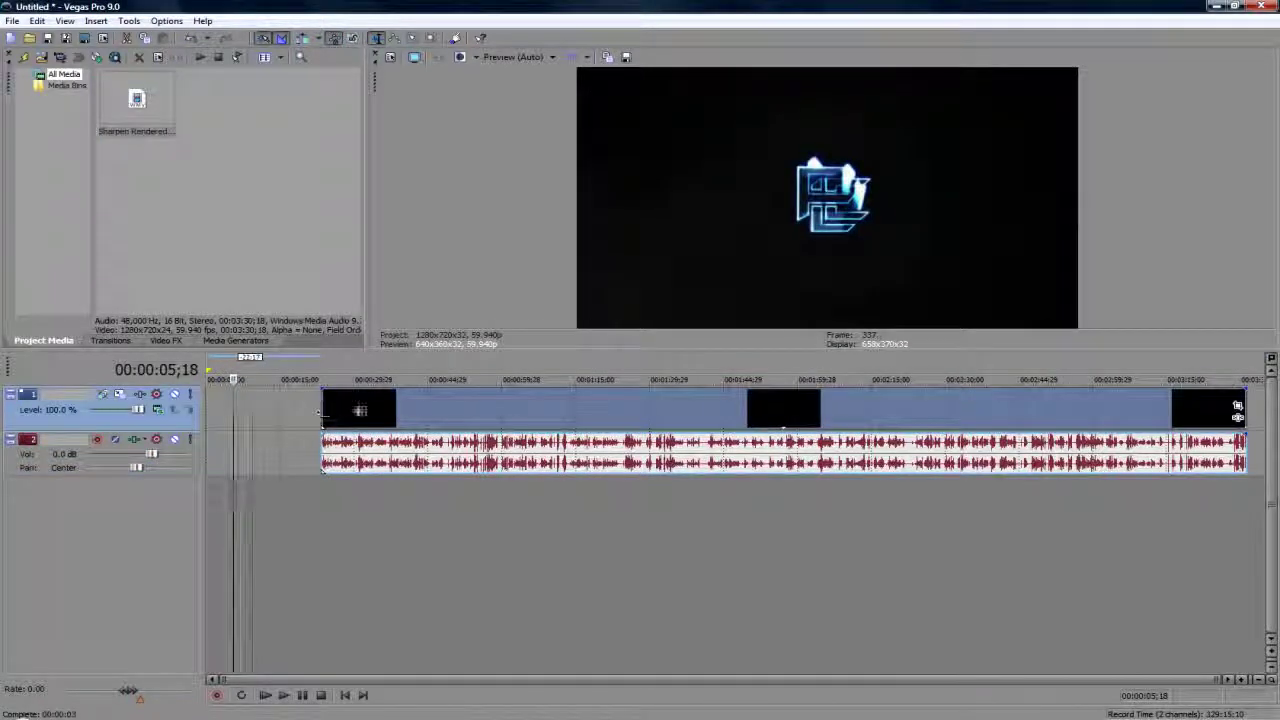
left_click_drag(425, 418, 310, 420)
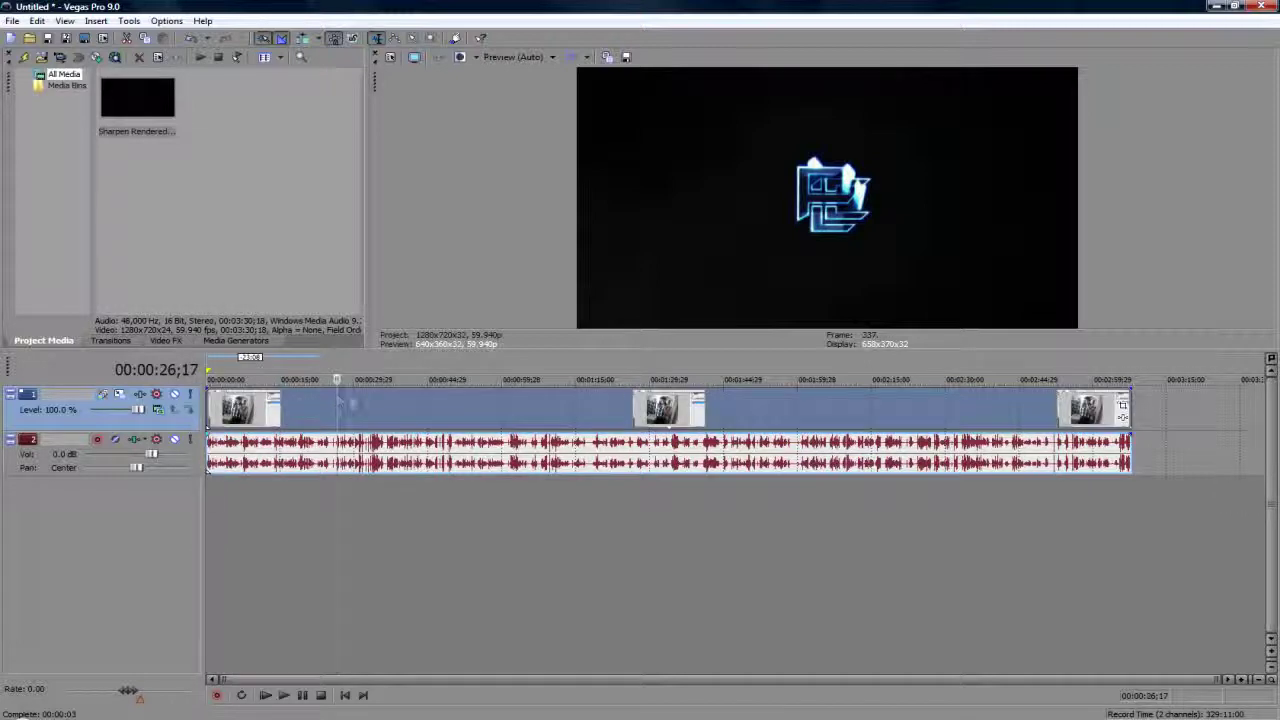
key("space")
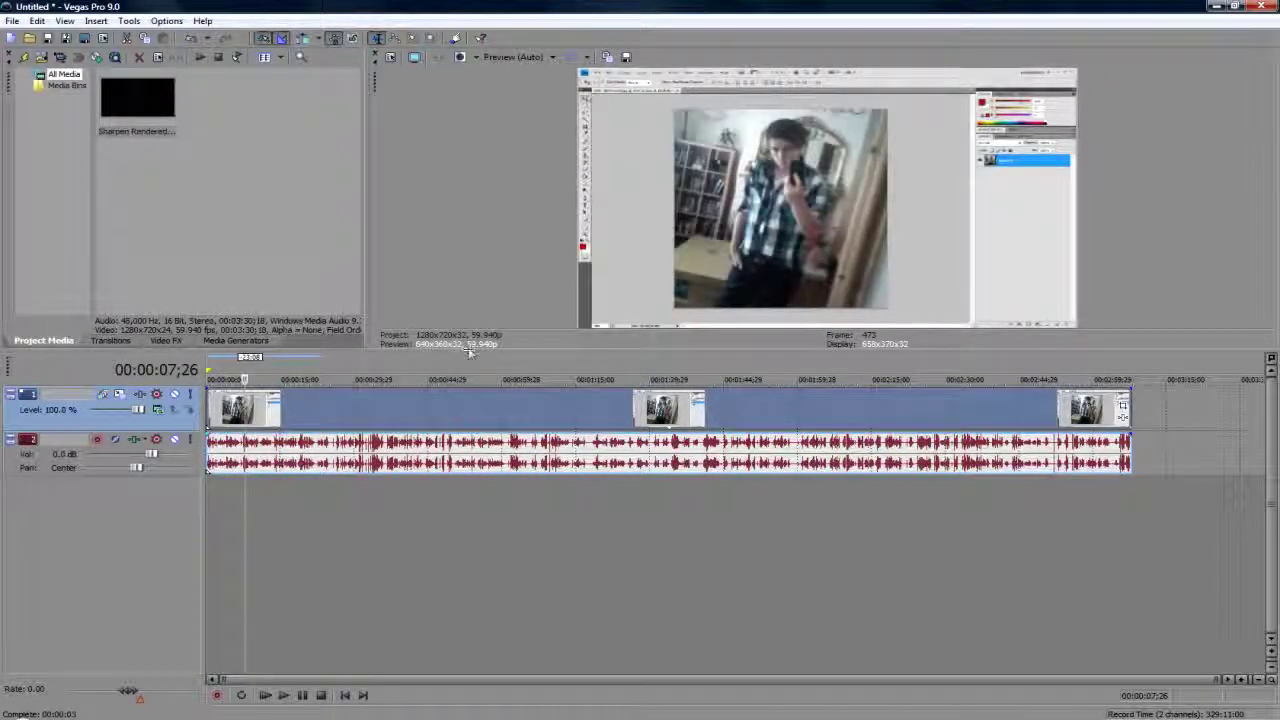
left_click_drag(468, 350, 468, 306)
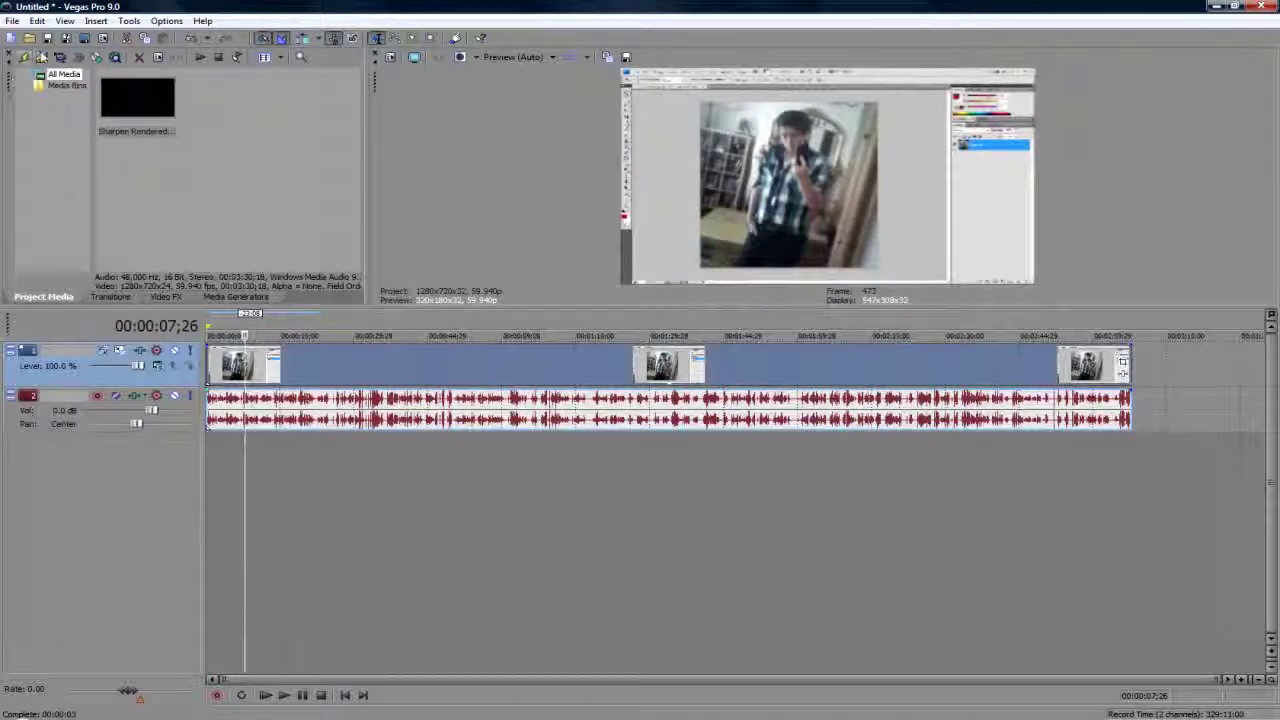
Step: Import tag.png from the Desktop and insert a new video track
left_click(41, 57)
left_click(258, 250)
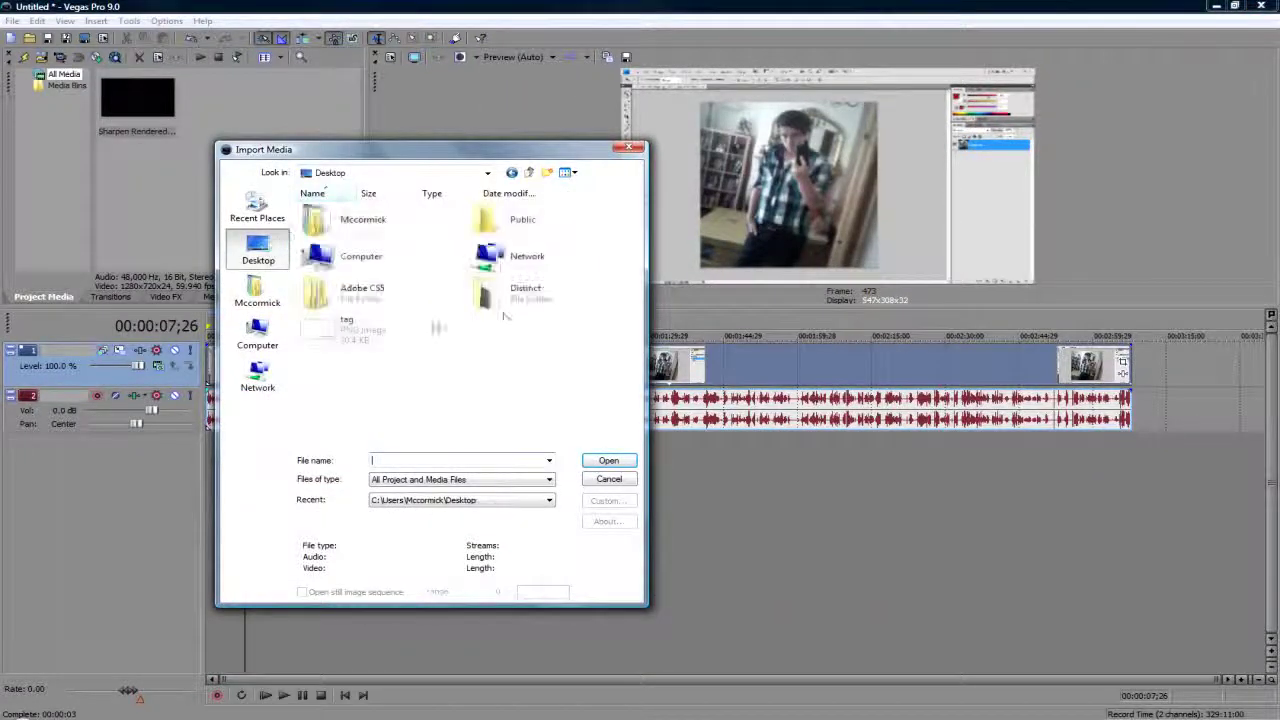
double_click(365, 330)
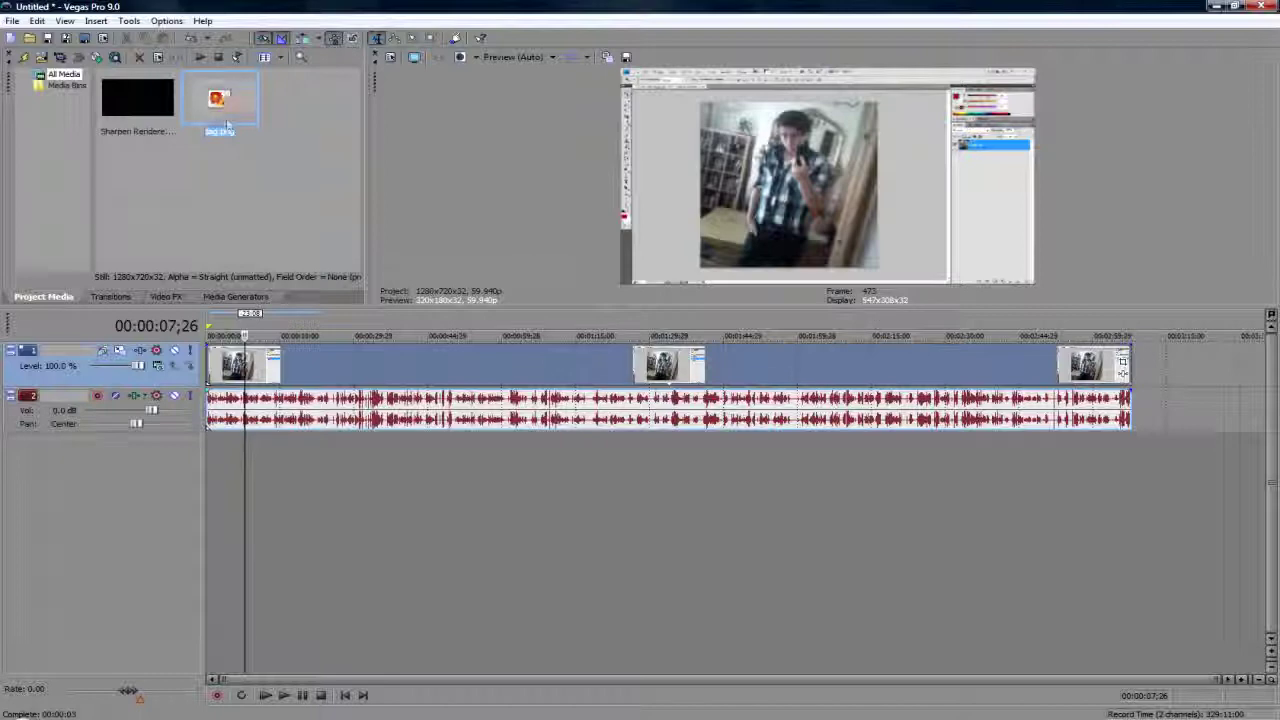
left_click(1168, 358)
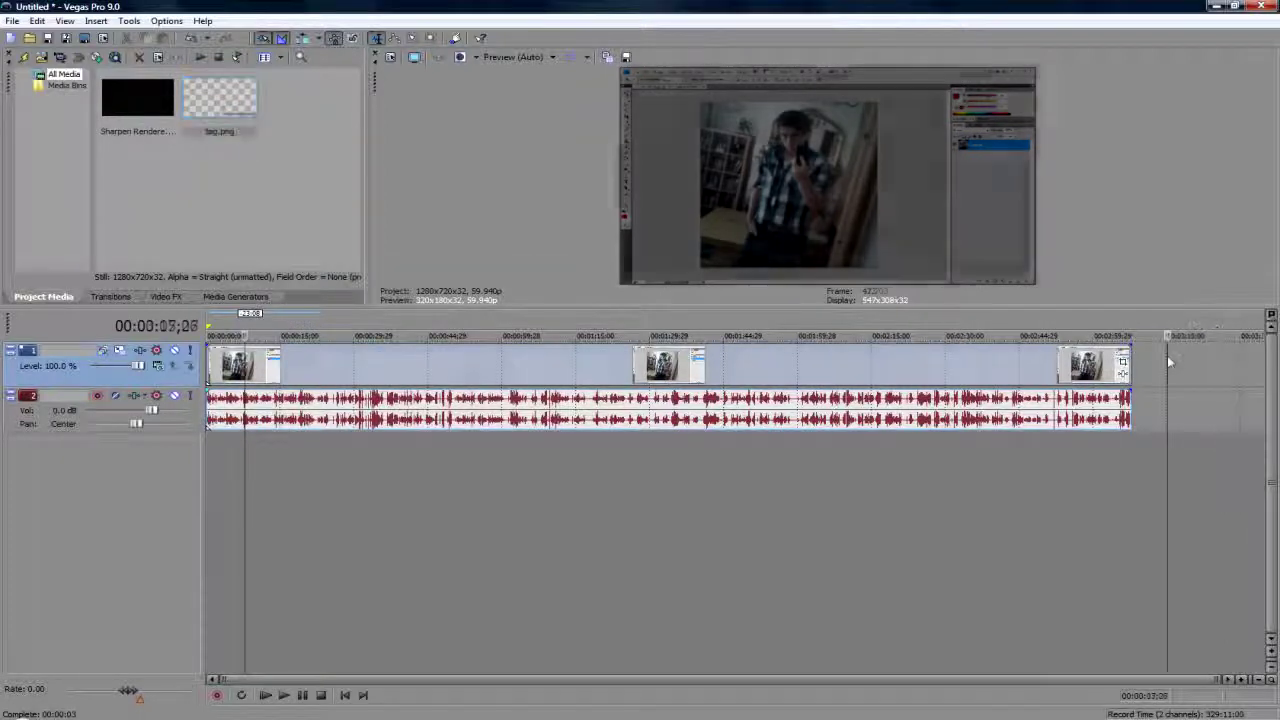
right_click(1170, 352)
left_click(1060, 379)
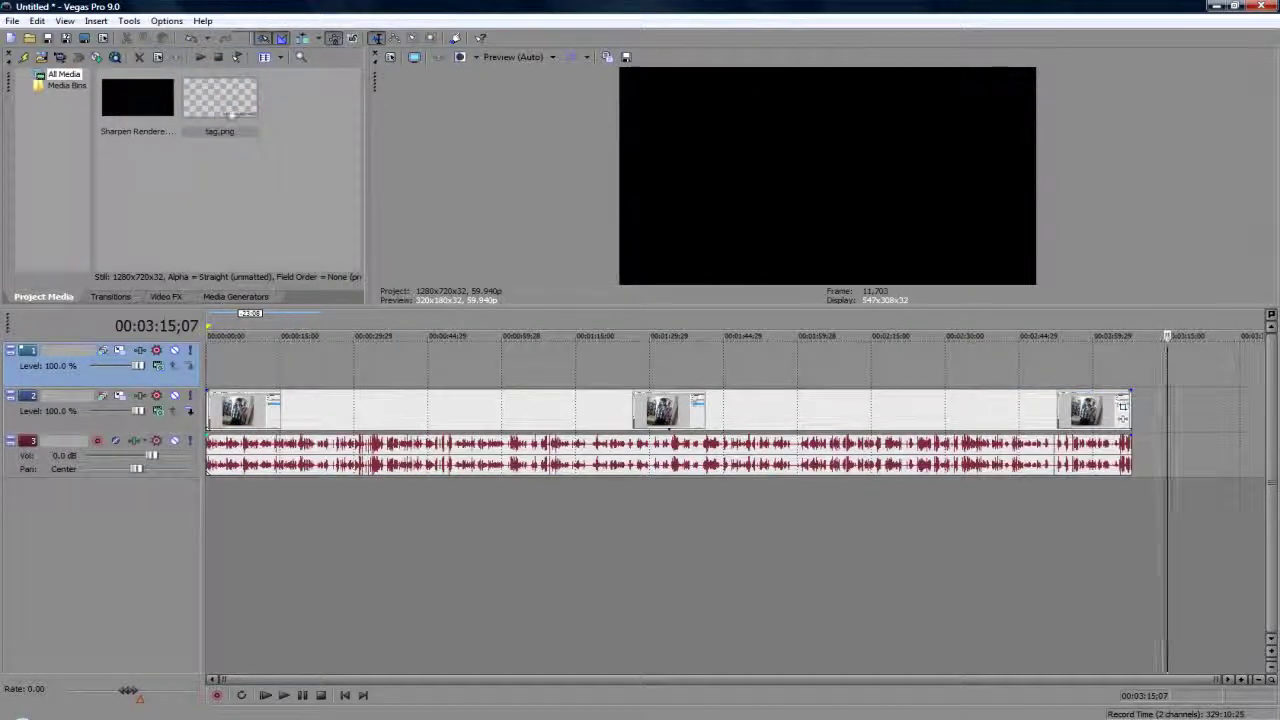
Step: Place tag.png on the top track and stretch it to the clip's end
left_click_drag(230, 113, 231, 156)
left_click_drag(215, 378, 214, 366)
left_click_drag(349, 366, 1131, 364)
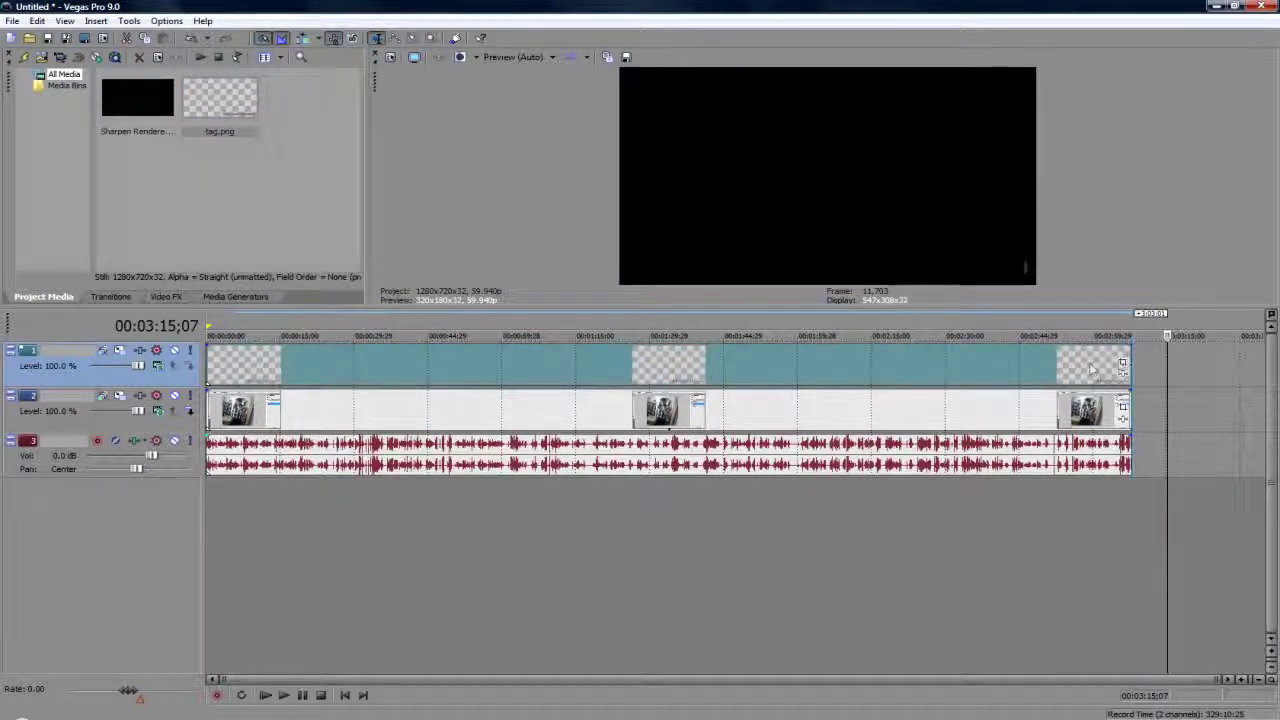
left_click(993, 372)
scroll(883, 360, "up", 3)
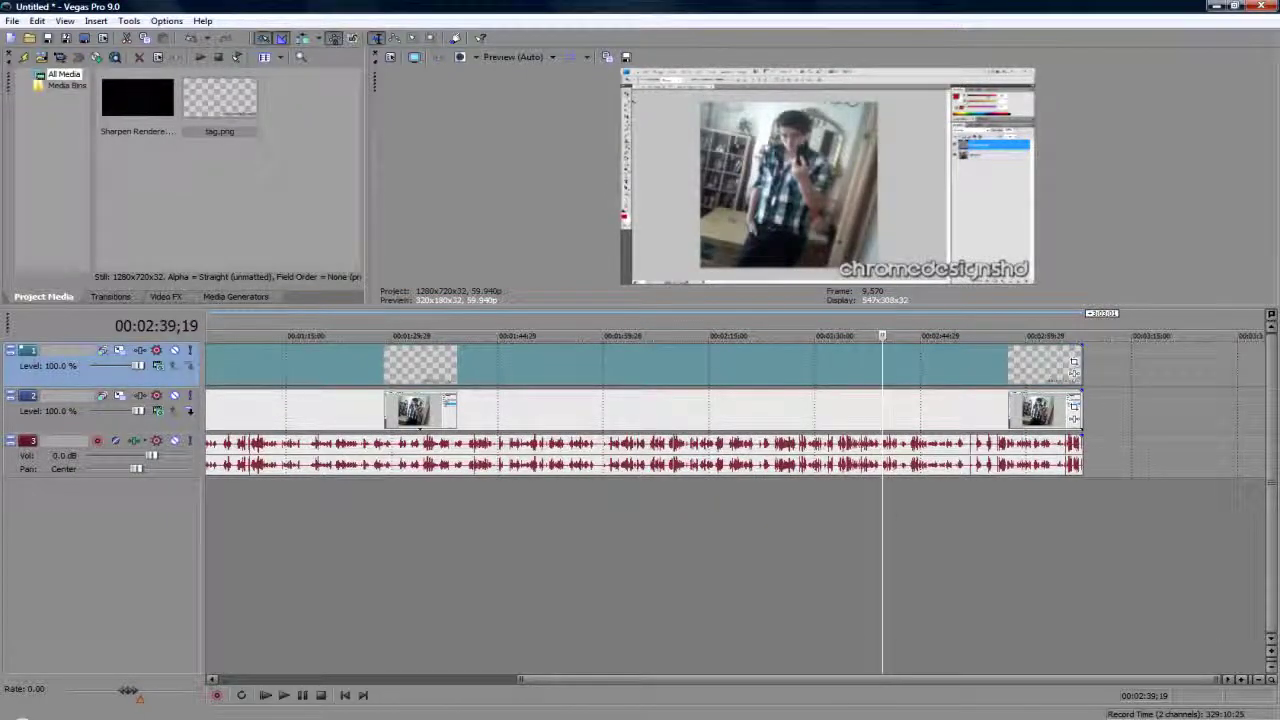
key("alt+Tab")
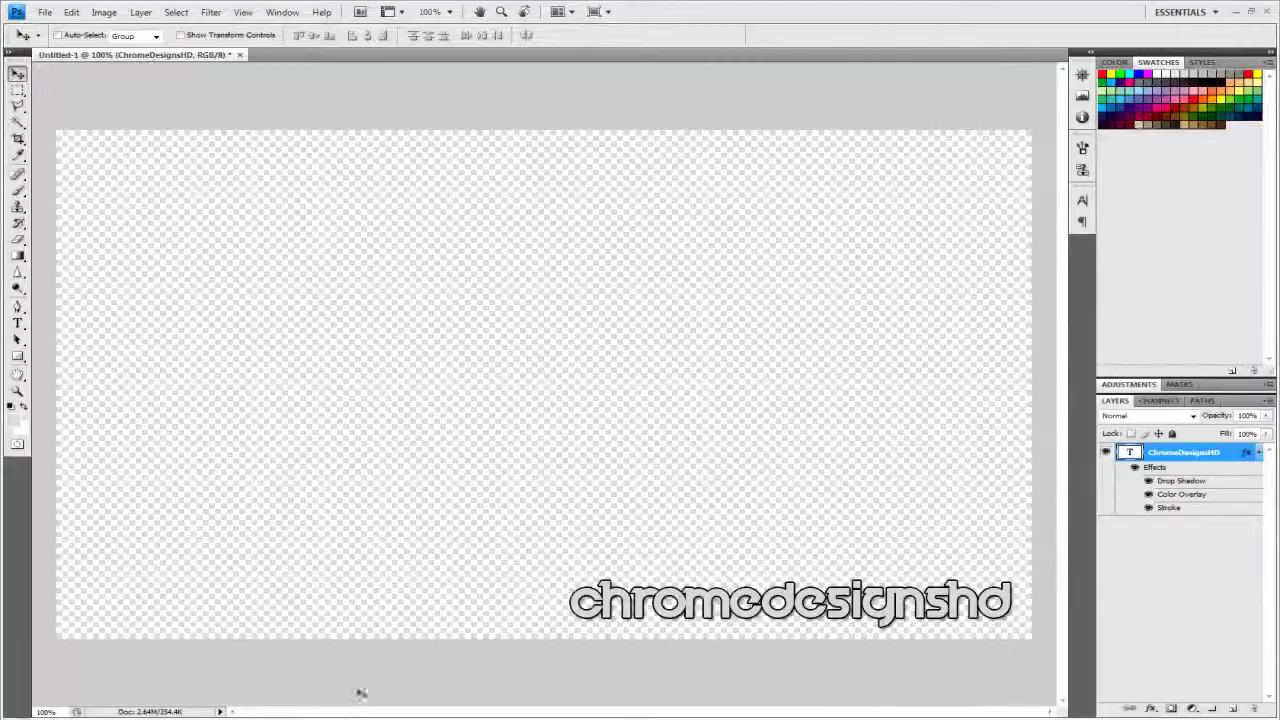
Step: Reframe tag.png in Pan/Crop to 920.4 × 517.7 at 795.4, 445.7, and add a fade-in
key("alt+Tab")
left_click(1074, 364)
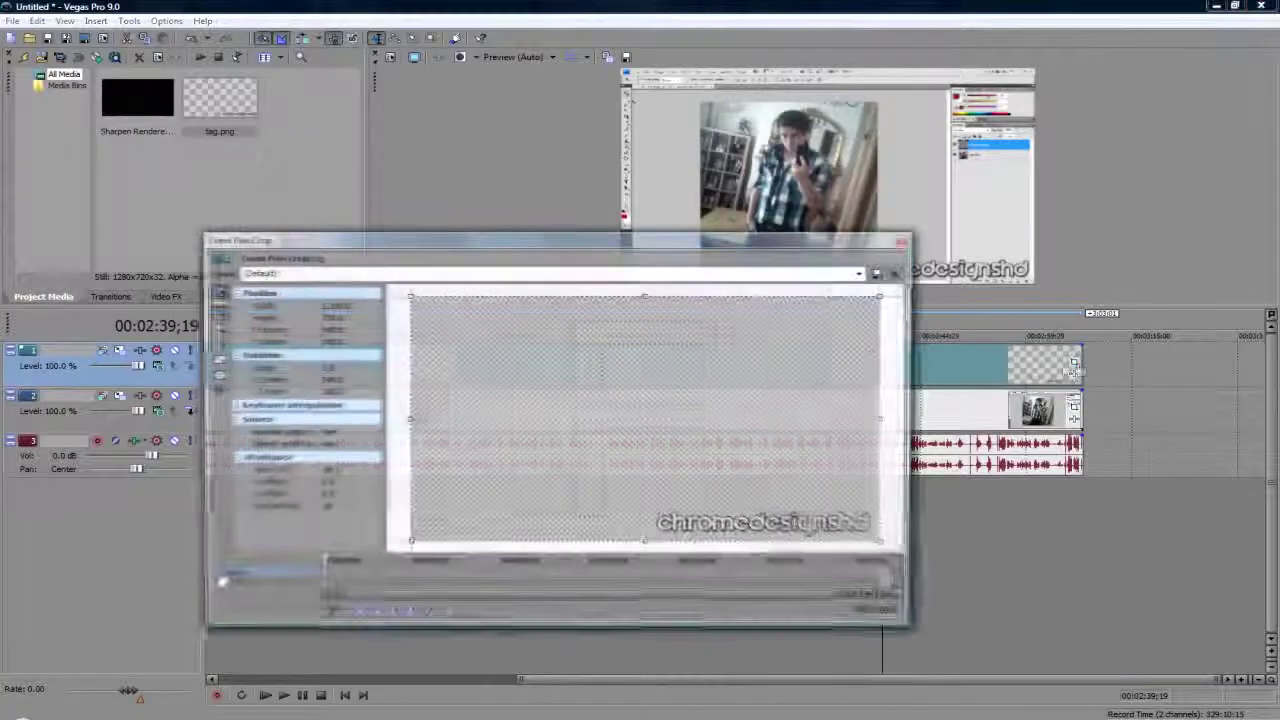
scroll(768, 450, "down", 3)
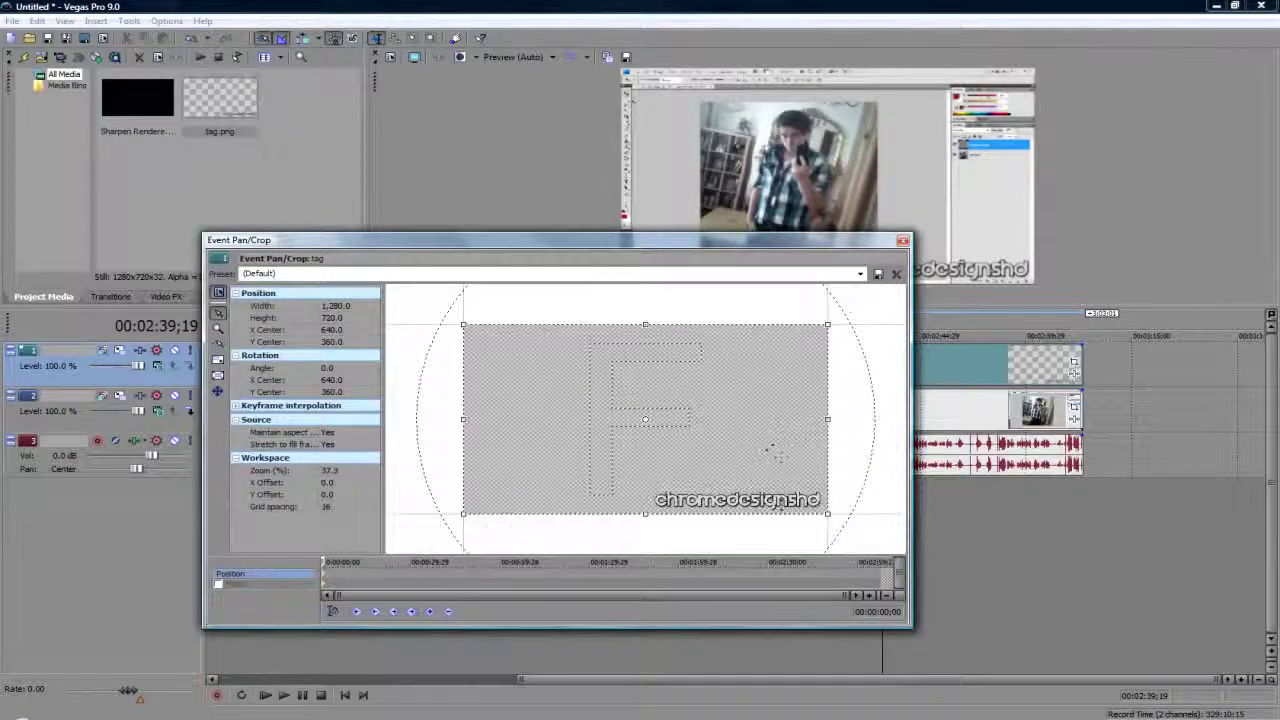
left_click_drag(829, 519, 851, 546)
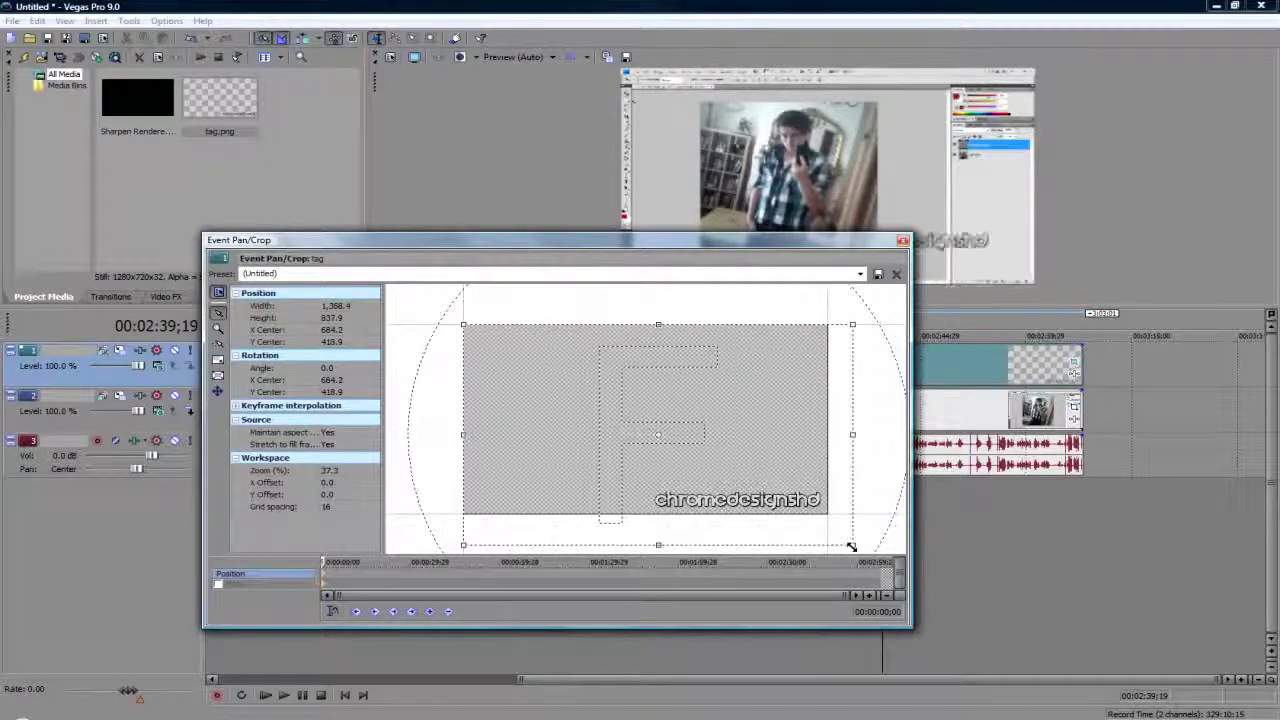
key("ctrl+z")
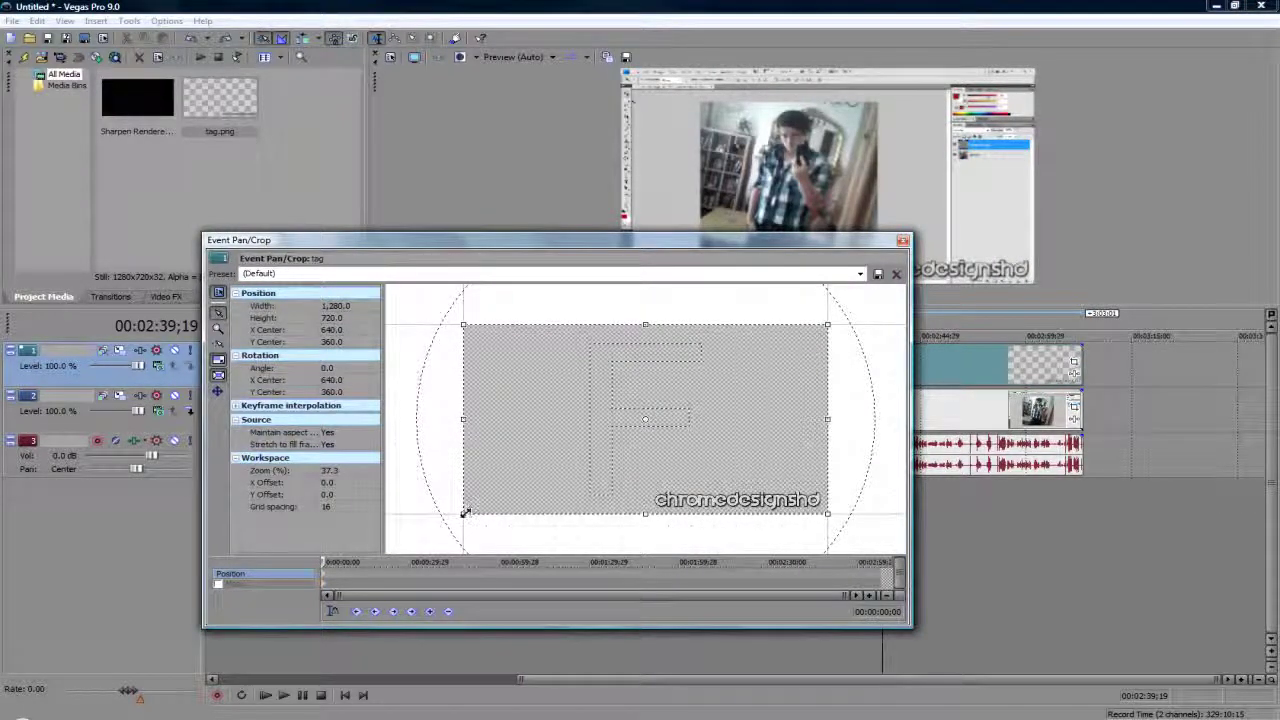
left_click_drag(465, 513, 499, 483)
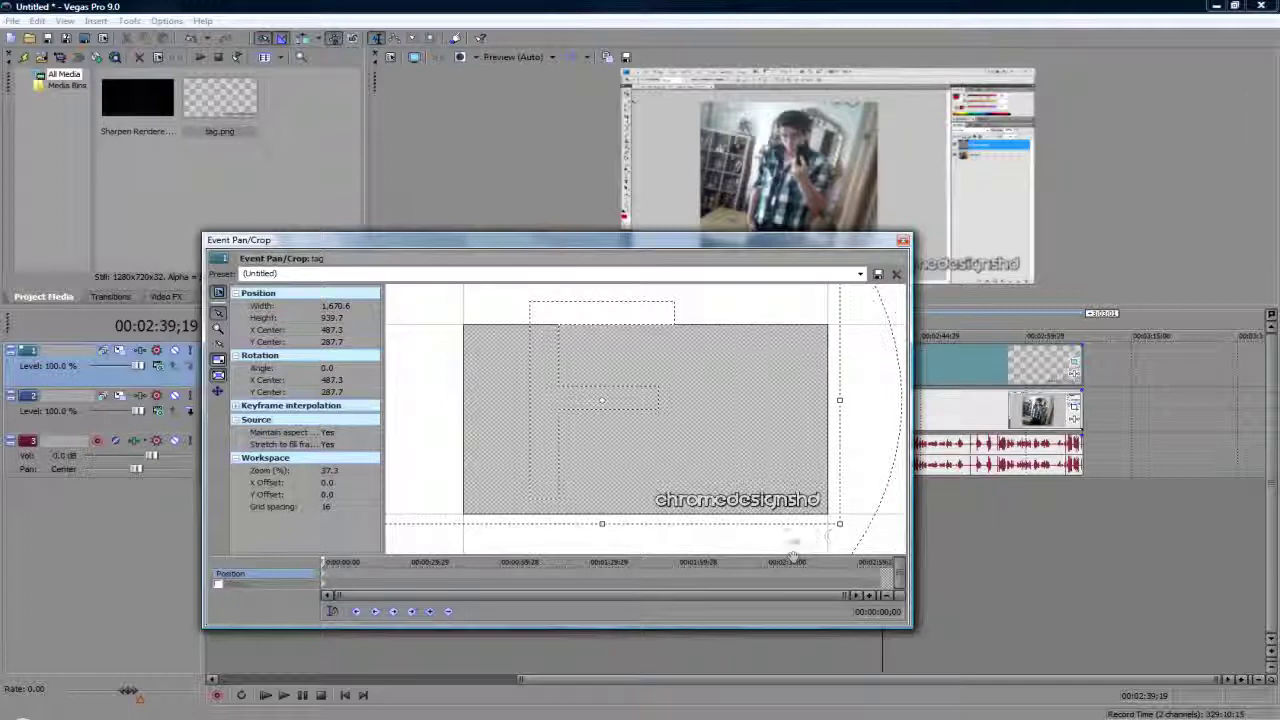
left_click_drag(838, 527, 786, 459)
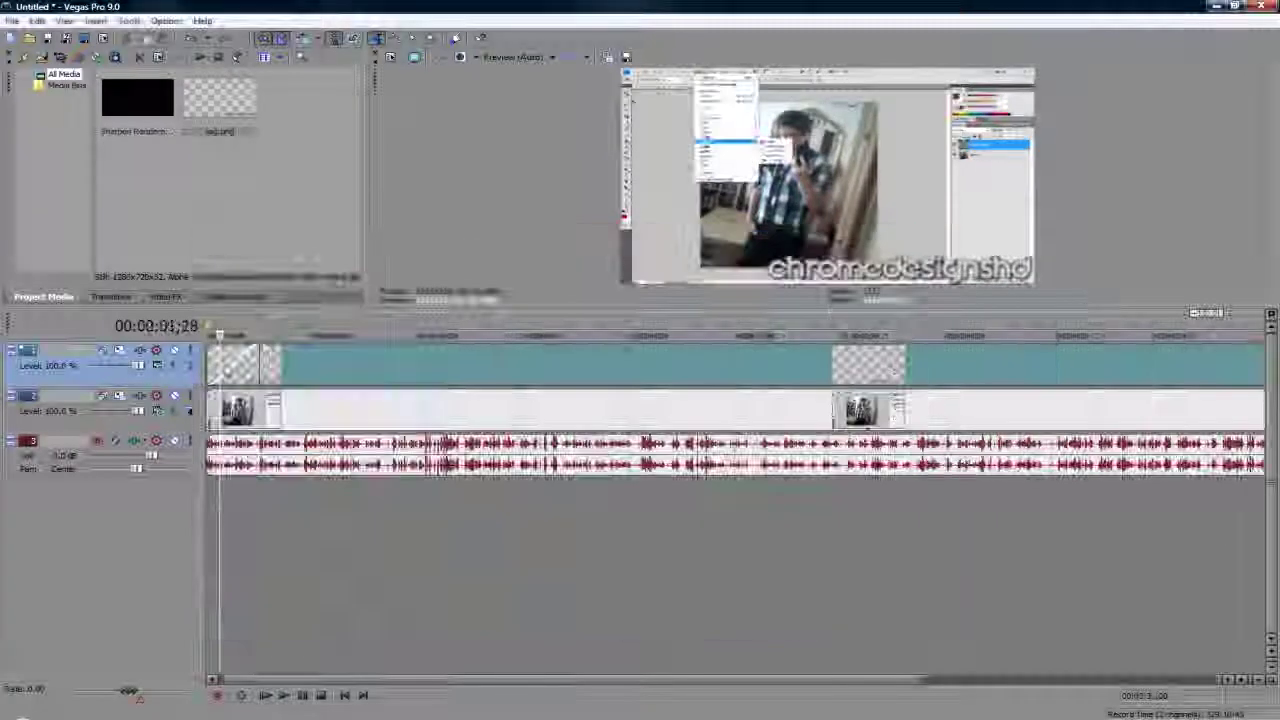
left_click_drag(210, 347, 259, 349)
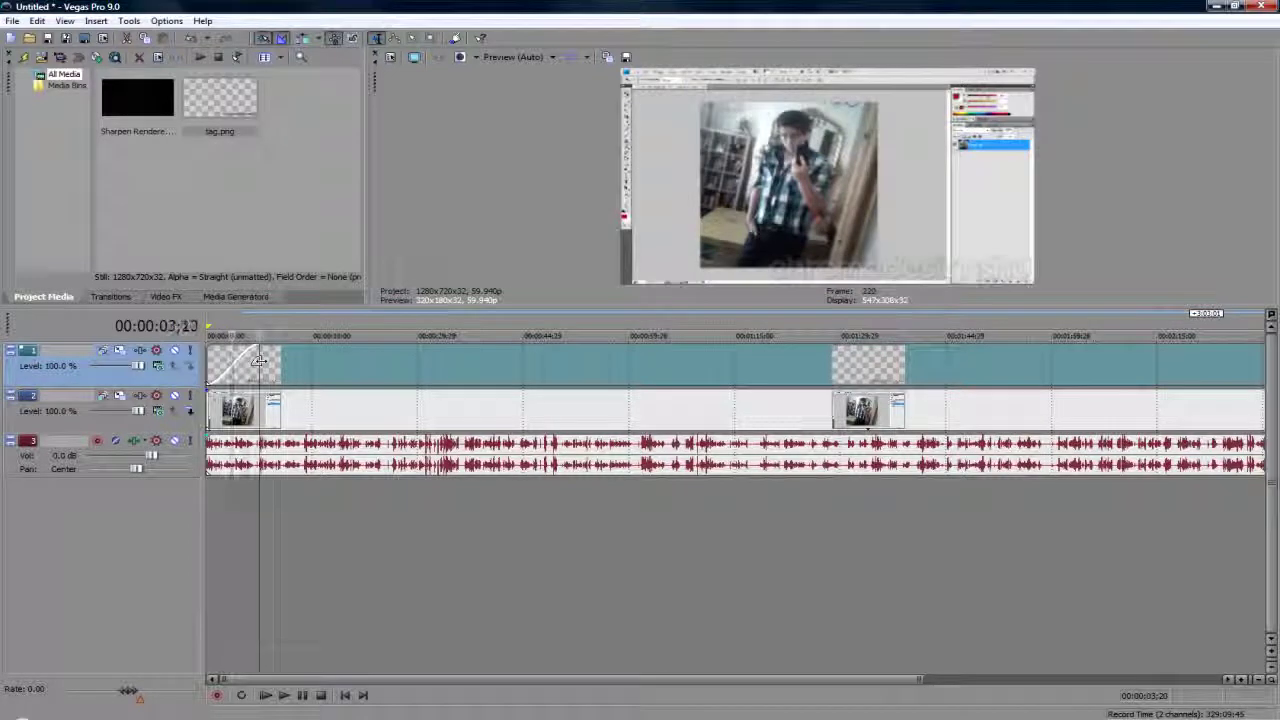